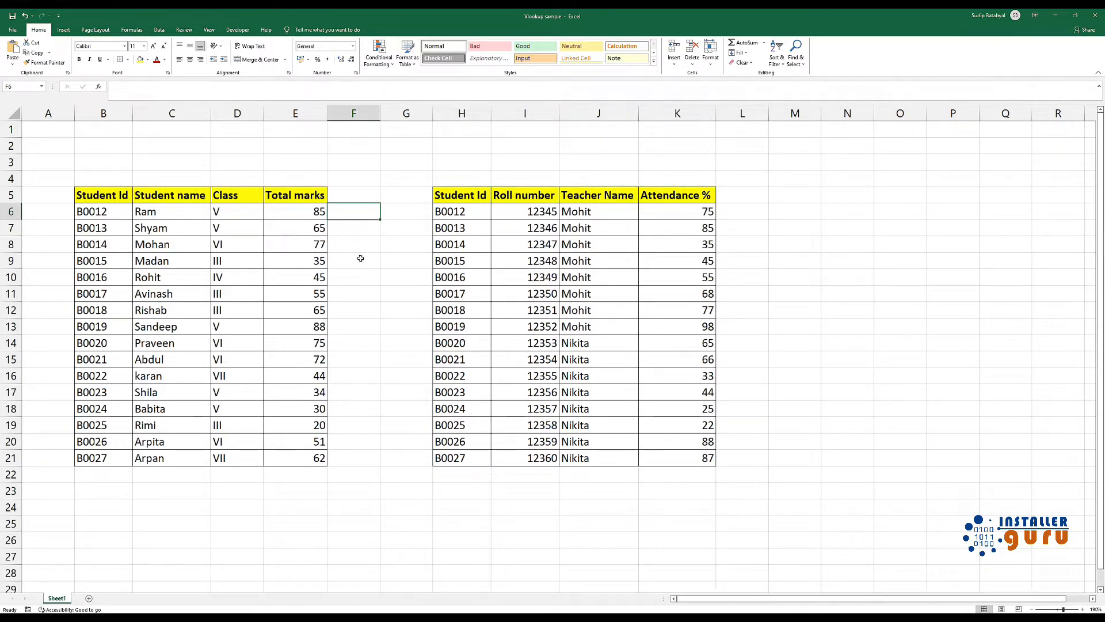
# Begin a VLOOKUP formula in F6 with the student ID in B6 as the lookup value
pyautogui.write('=')
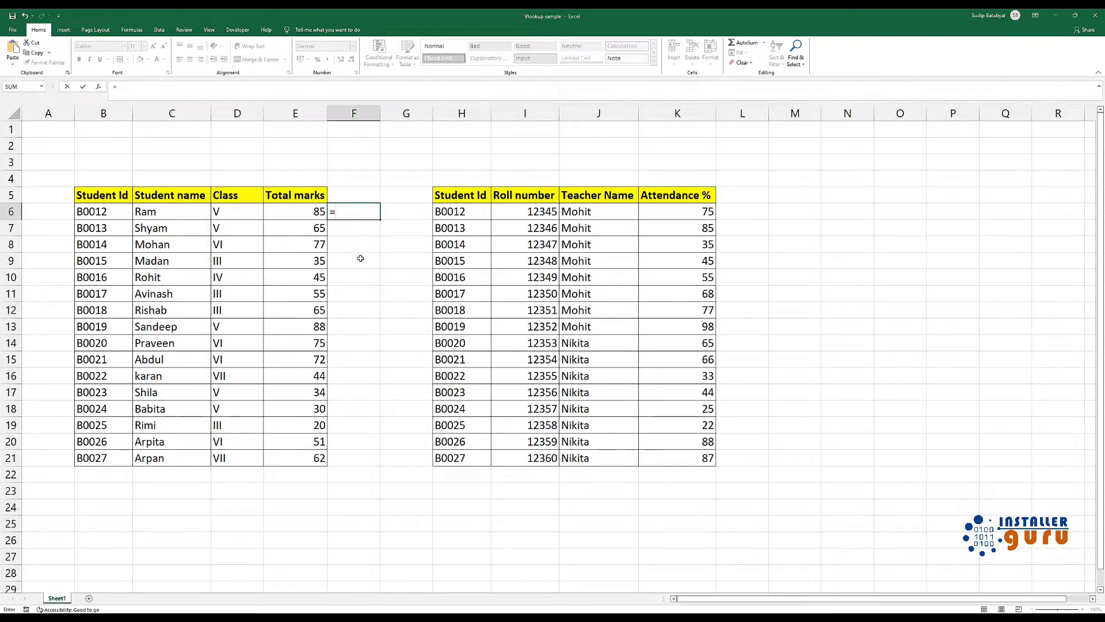
pyautogui.press('Escape')
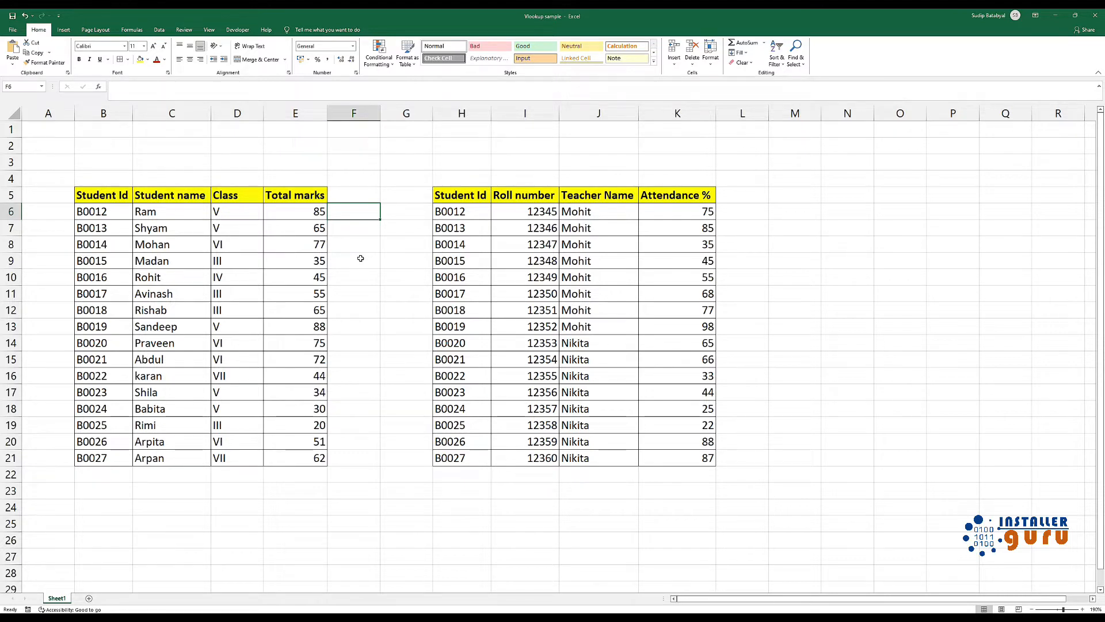
pyautogui.write('=')
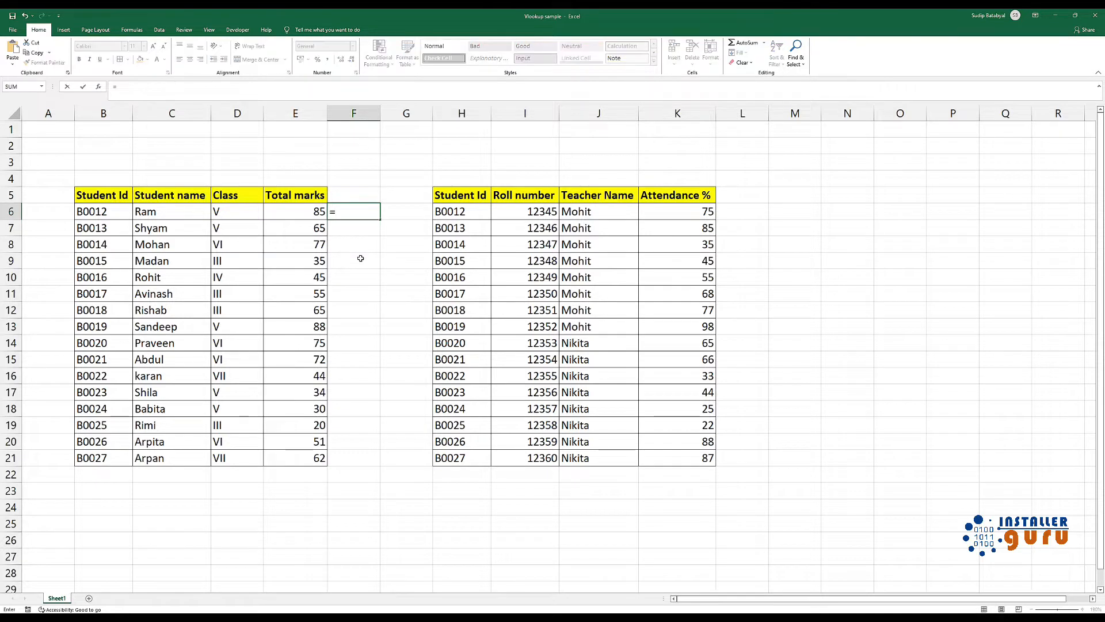
pyautogui.write('v')
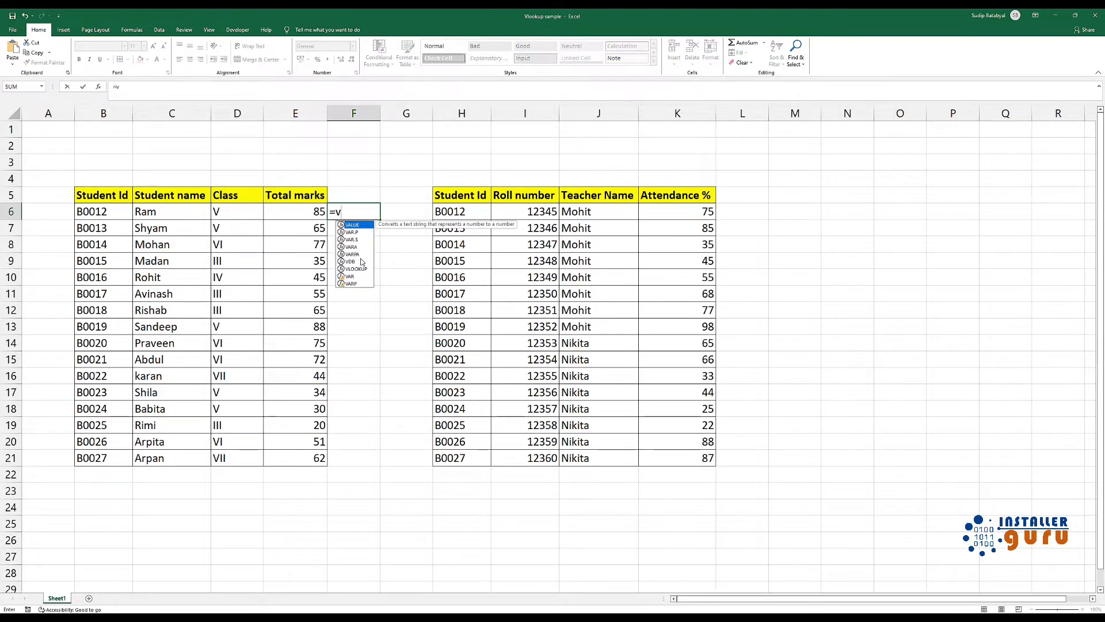
pyautogui.write('look')
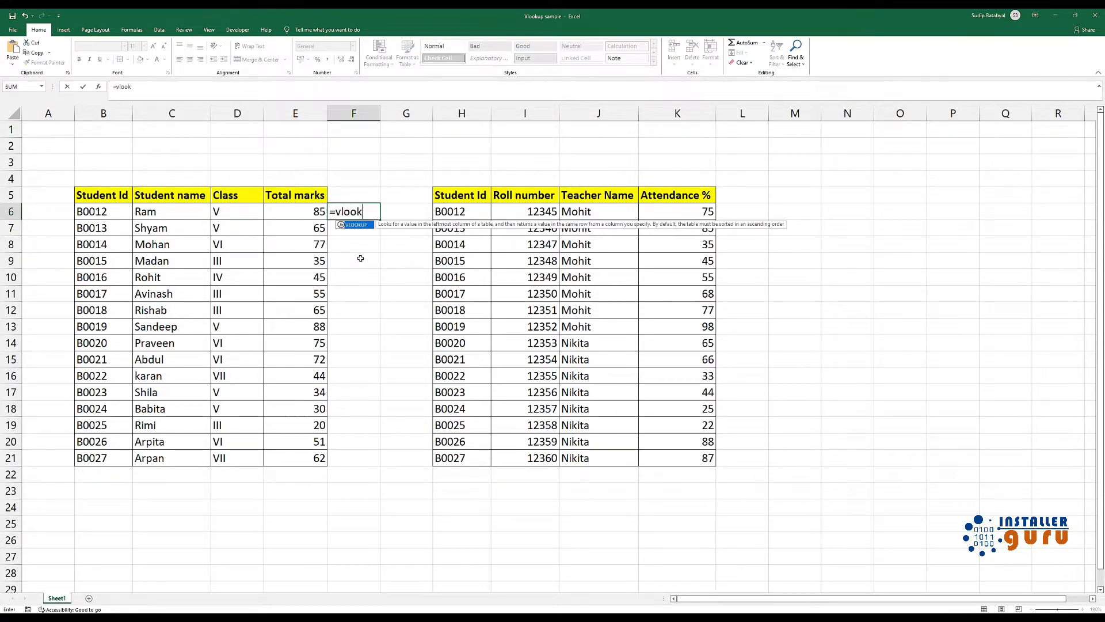
pyautogui.write('up(')
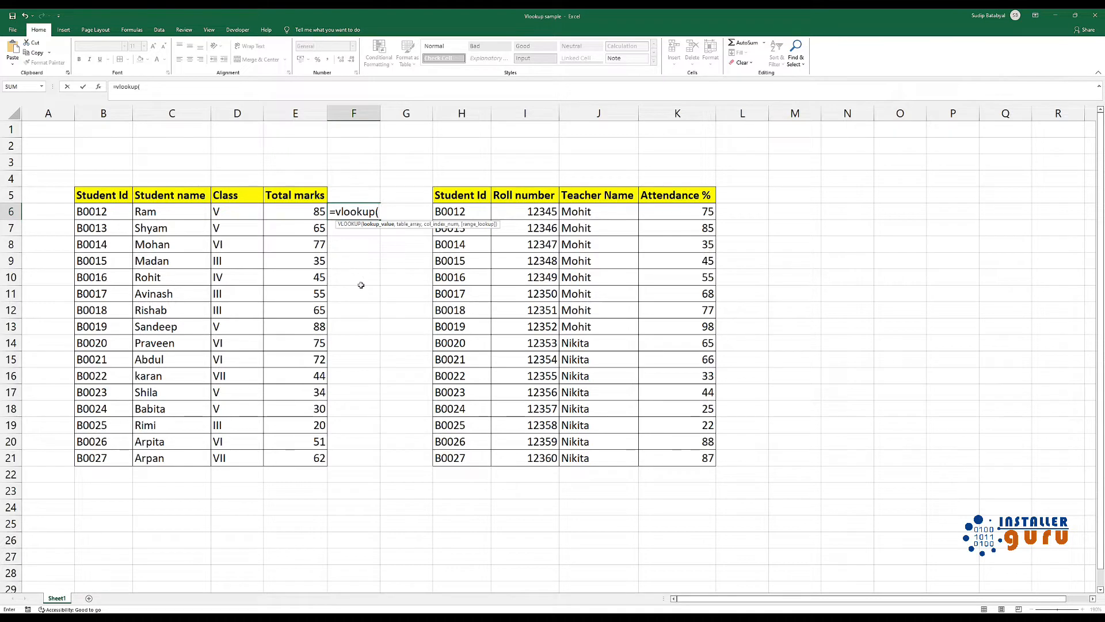
pyautogui.click(113, 211)
pyautogui.write(',')
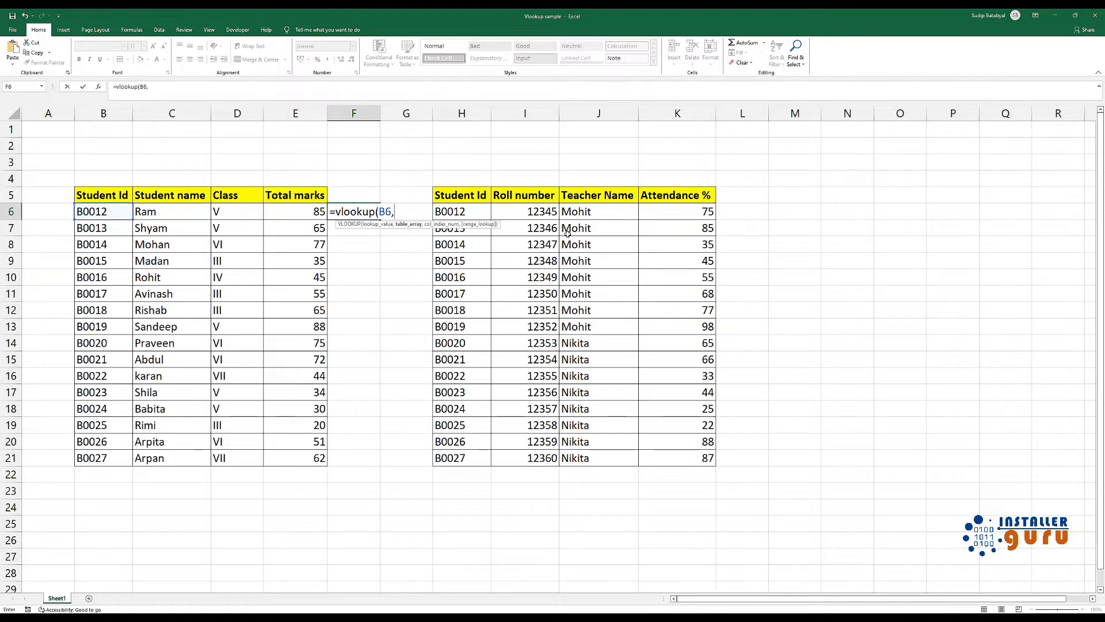
# Set the F6 formula's table array to the second table's data as the absolute range $H$6:$K$21
pyautogui.moveTo(456, 211); pyautogui.dragTo(548, 218)
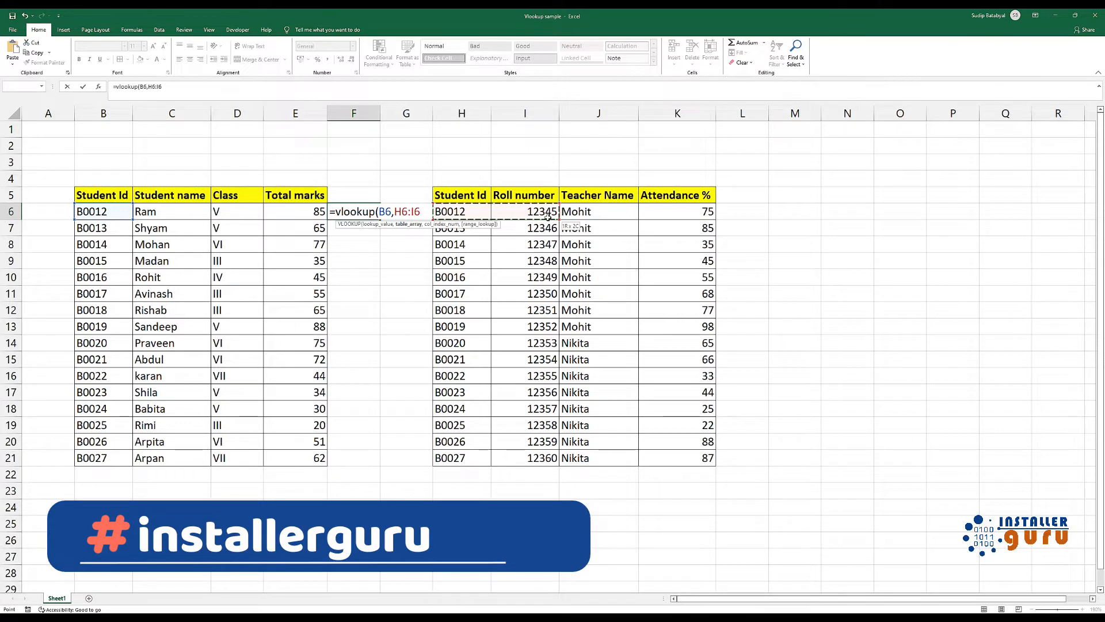
pyautogui.moveTo(547, 215); pyautogui.dragTo(547, 216)
pyautogui.hotkey('shift', 'Right')
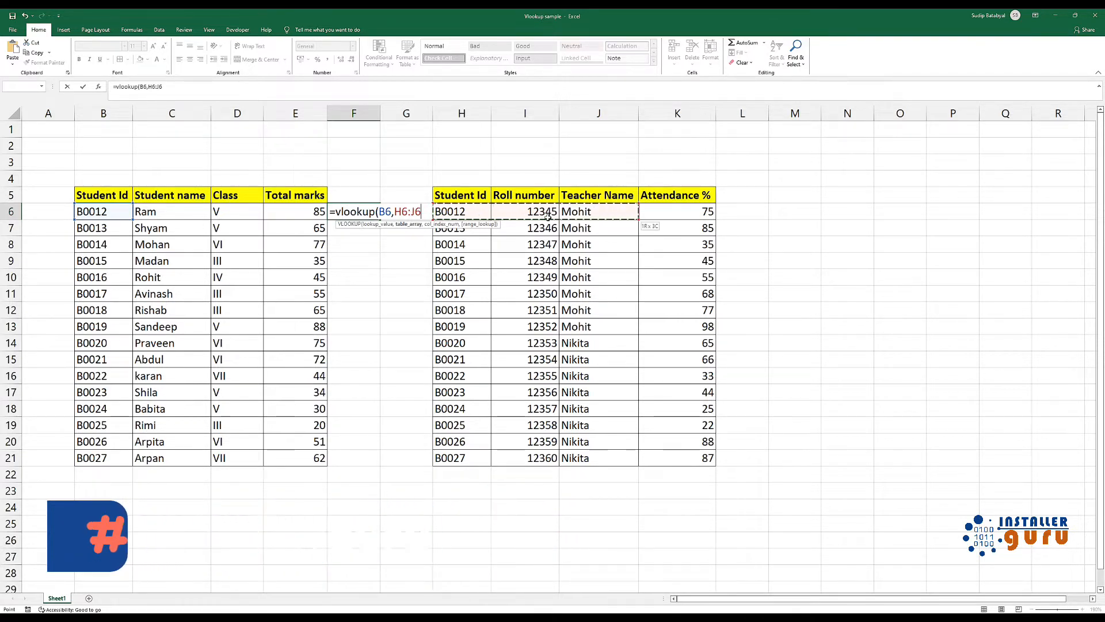
pyautogui.hotkey('shift', 'Left')
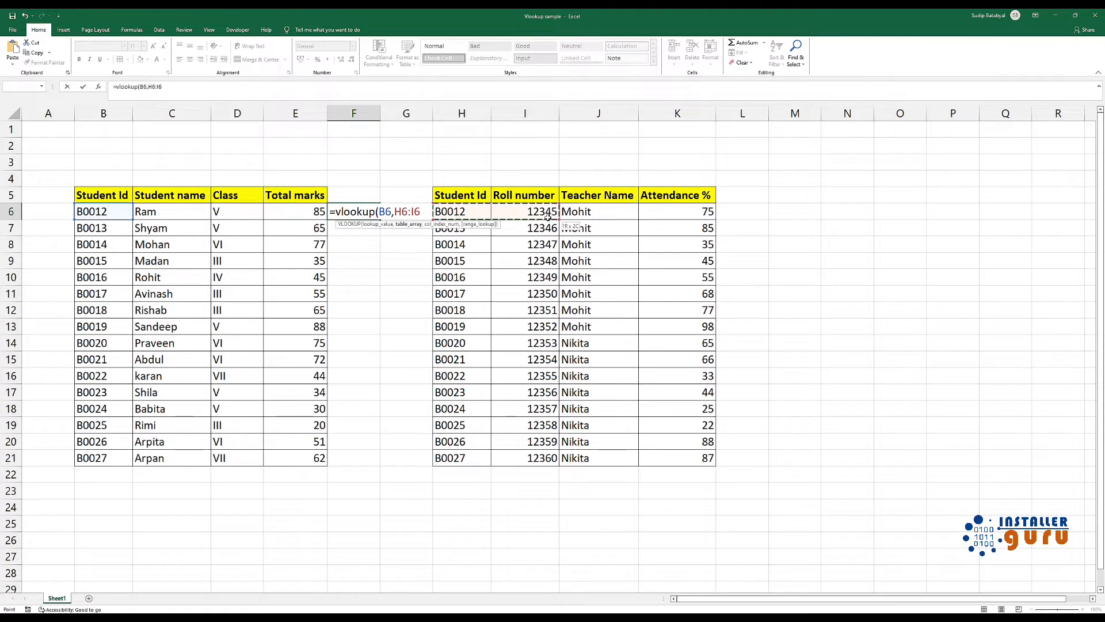
pyautogui.moveTo(548, 217); pyautogui.dragTo(625, 217)
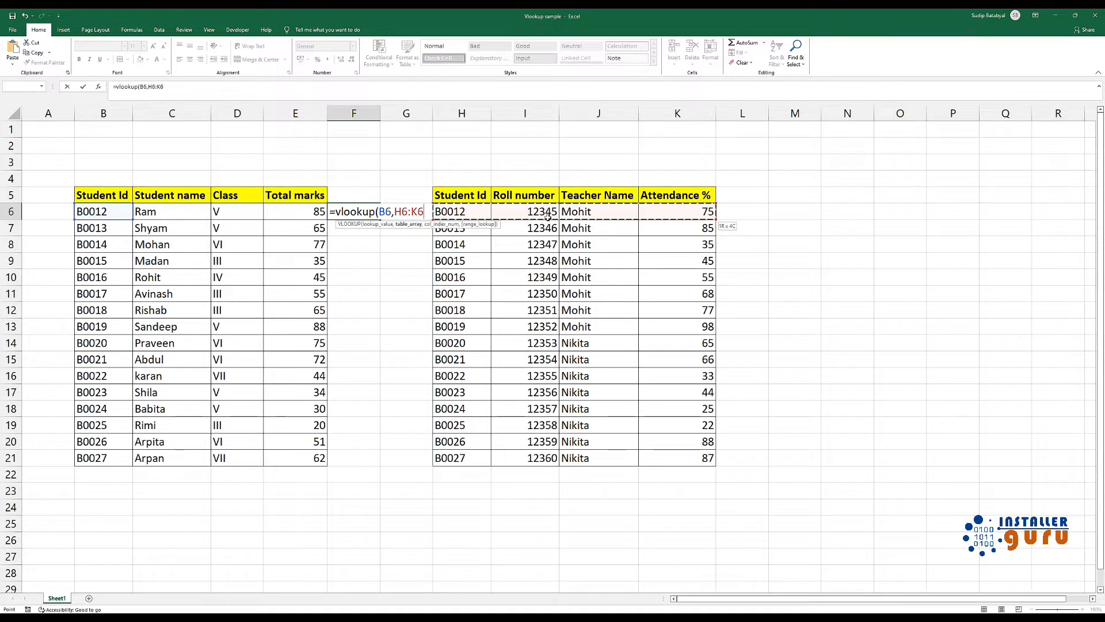
pyautogui.hotkey('shift', 'Down')
pyautogui.hotkey('shift', 'Down')
pyautogui.hotkey('shift', 'Down')
pyautogui.hotkey('shift', 'Down')
pyautogui.hotkey('shift', 'Down')
pyautogui.hotkey('shift', 'Down')
pyautogui.hotkey('shift', 'Down')
pyautogui.hotkey('shift', 'Down')
pyautogui.hotkey('shift', 'Down')
pyautogui.hotkey('shift', 'Down')
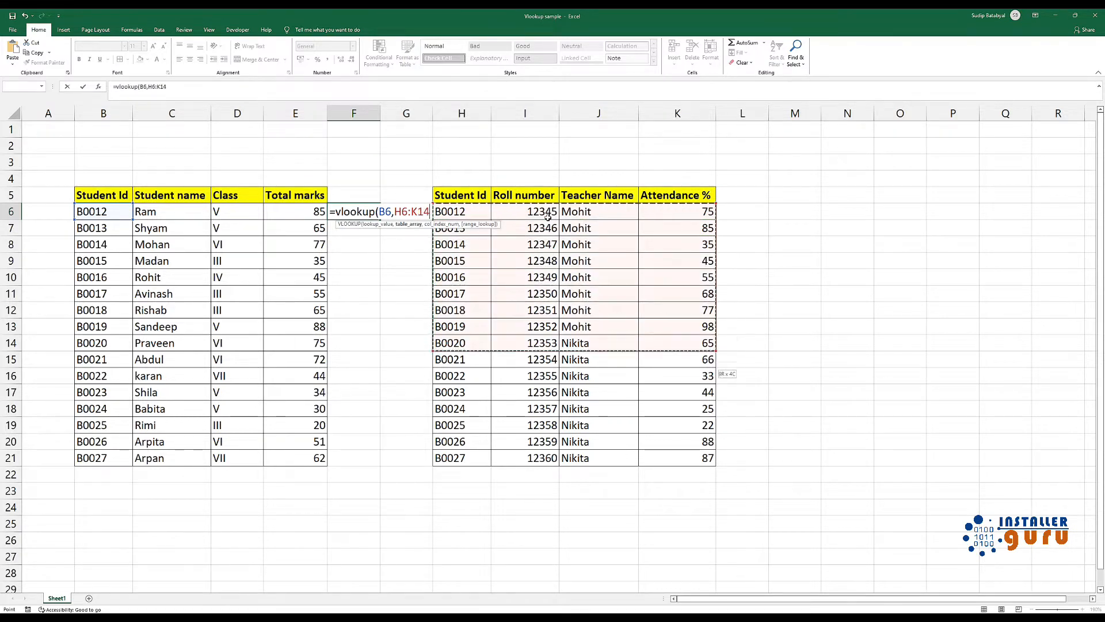
pyautogui.hotkey('shift', 'Down')
pyautogui.hotkey('shift', 'Down')
pyautogui.hotkey('shift', 'Down')
pyautogui.hotkey('shift', 'Down')
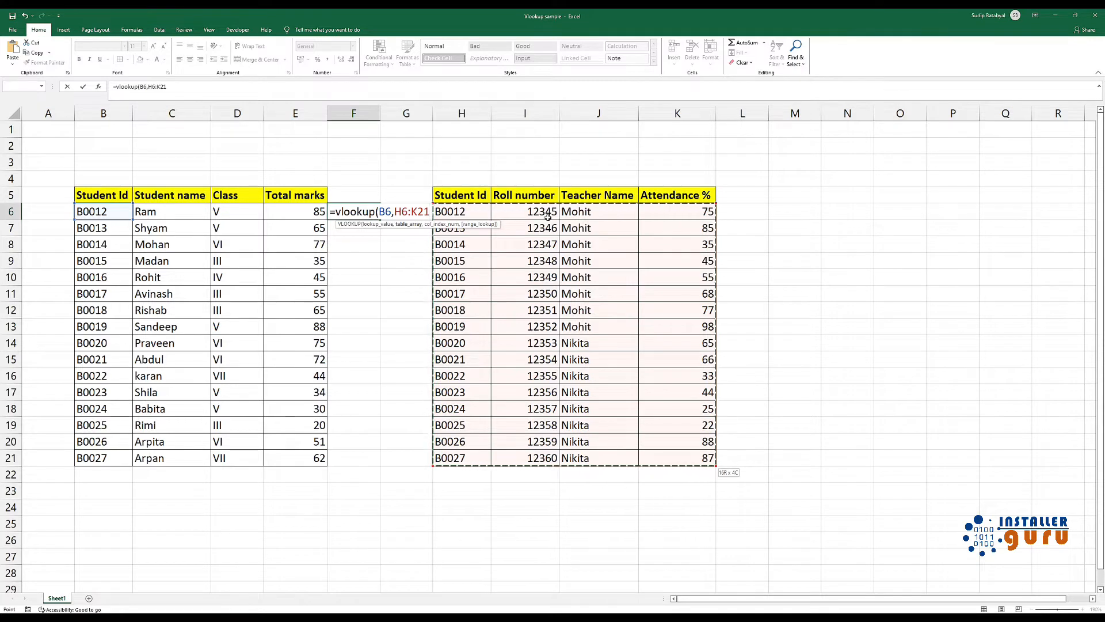
pyautogui.press('F4')
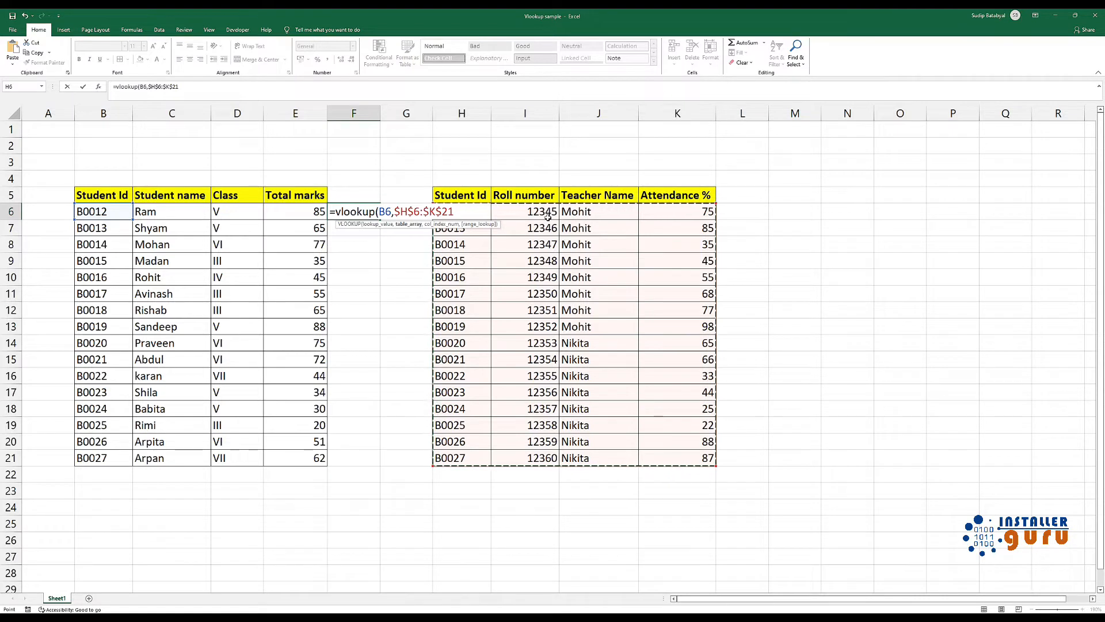
pyautogui.write(',')
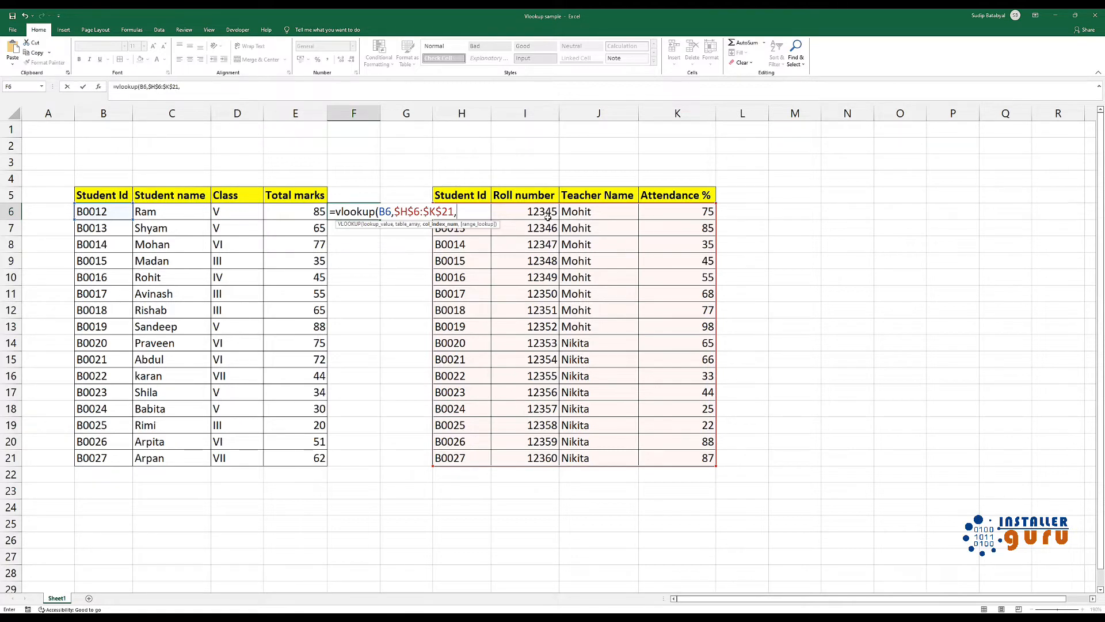
# Complete the F6 formula with column index 4 and range lookup 0, and fill it down through F21
pyautogui.write('4,')
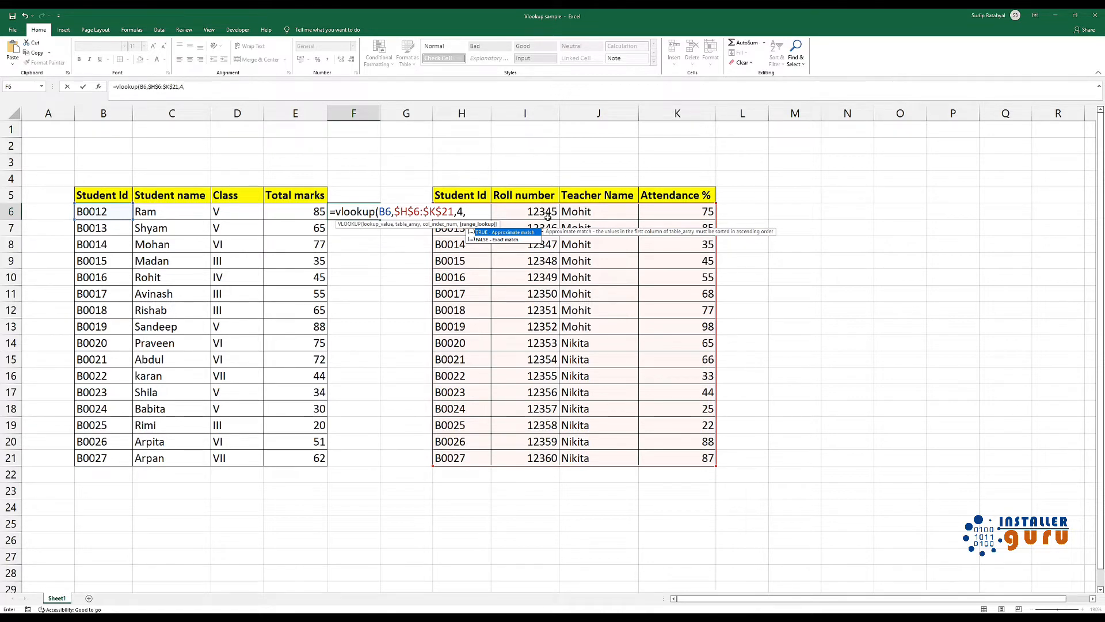
pyautogui.write('0)')
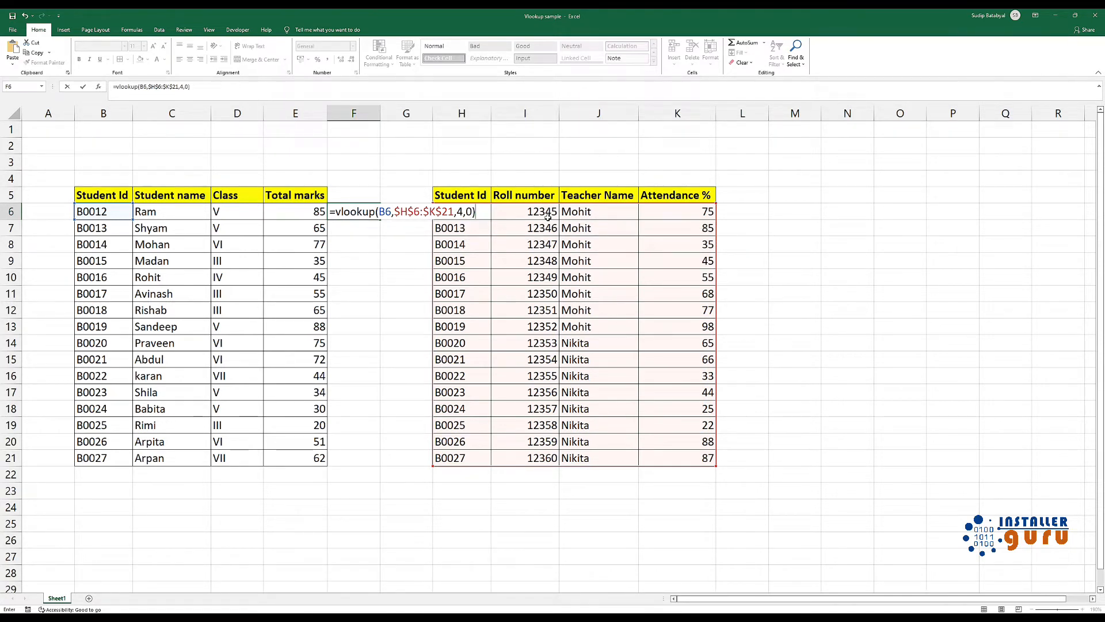
pyautogui.press('Return')
pyautogui.press('Up')
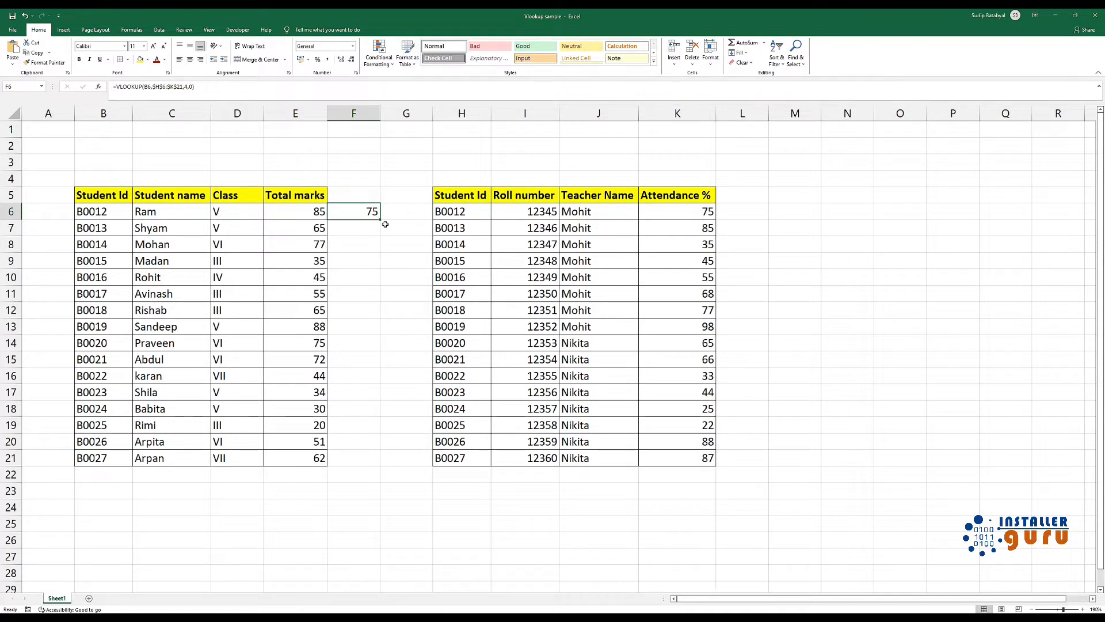
pyautogui.moveTo(381, 219); pyautogui.dragTo(384, 465)
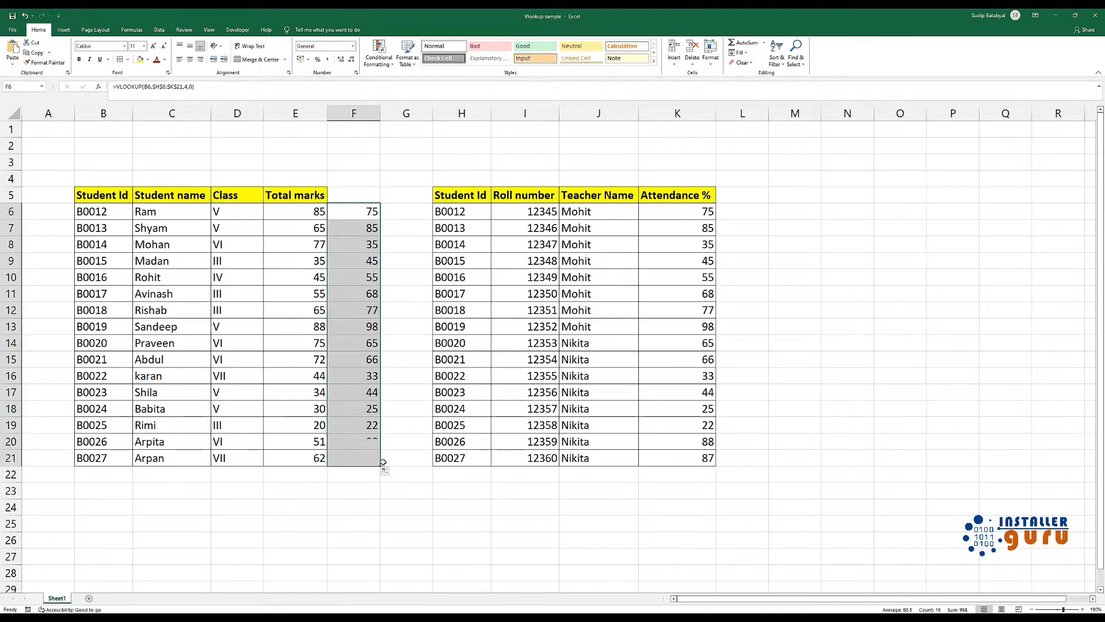
pyautogui.click(338, 440)
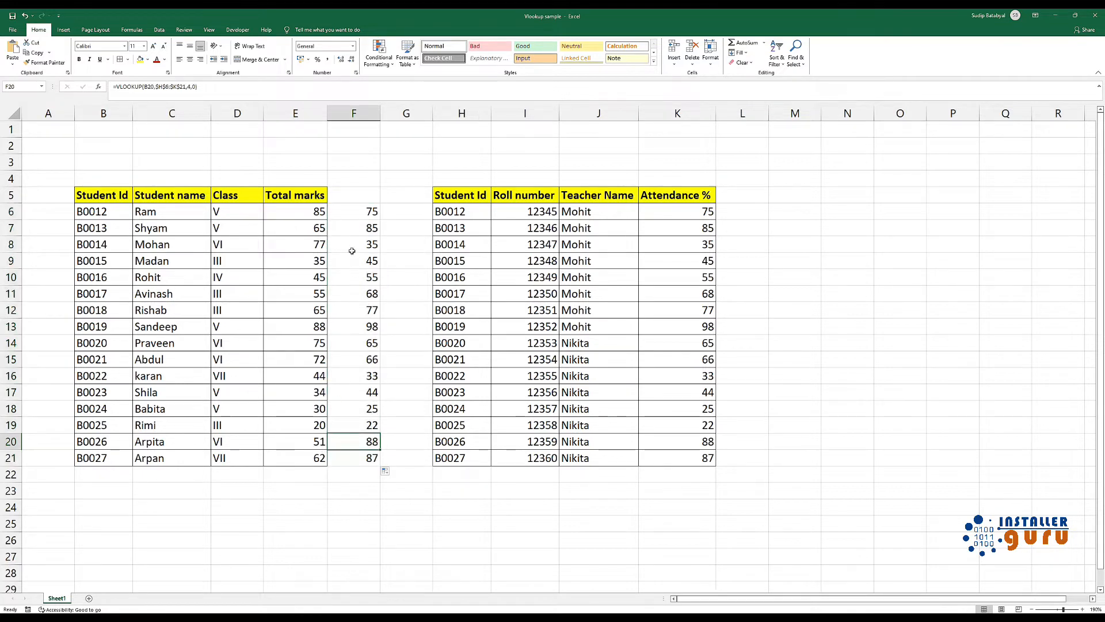
# Add the heading Attendance in F5 and widen column F to fit it
pyautogui.click(348, 192)
pyautogui.write('A')
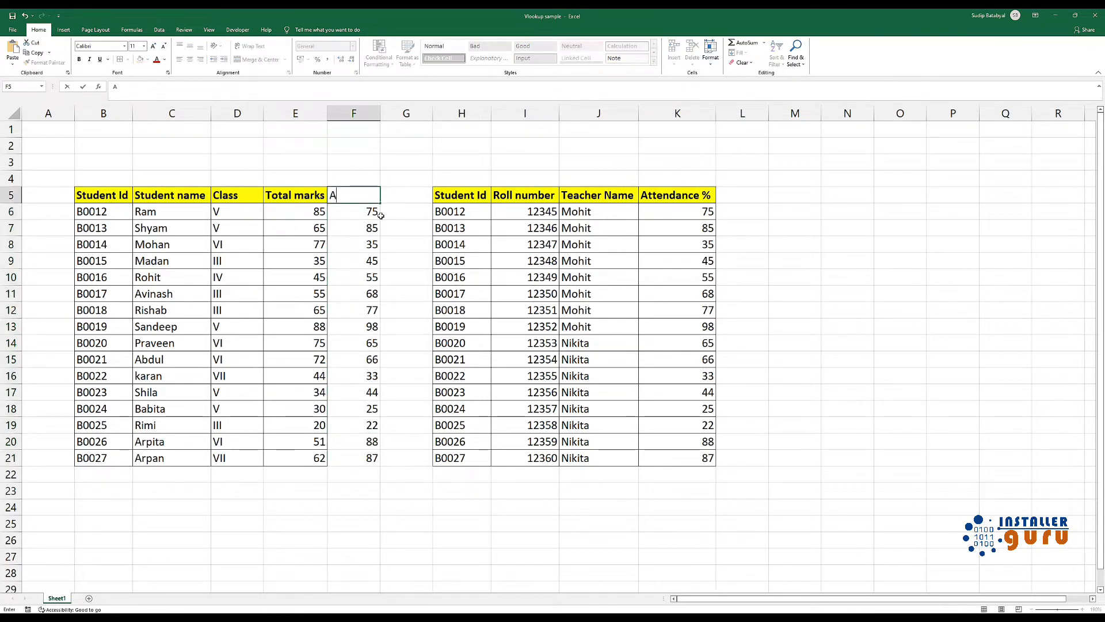
pyautogui.write('ttendance')
pyautogui.press('Tab')
pyautogui.press('Left')
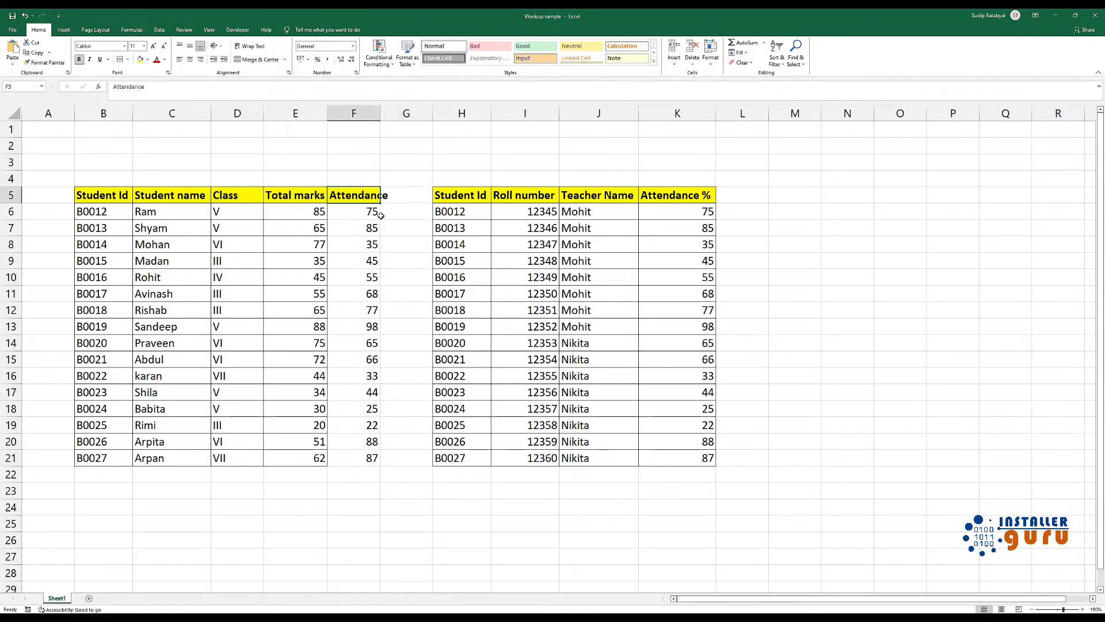
pyautogui.moveTo(381, 109); pyautogui.dragTo(393, 110)
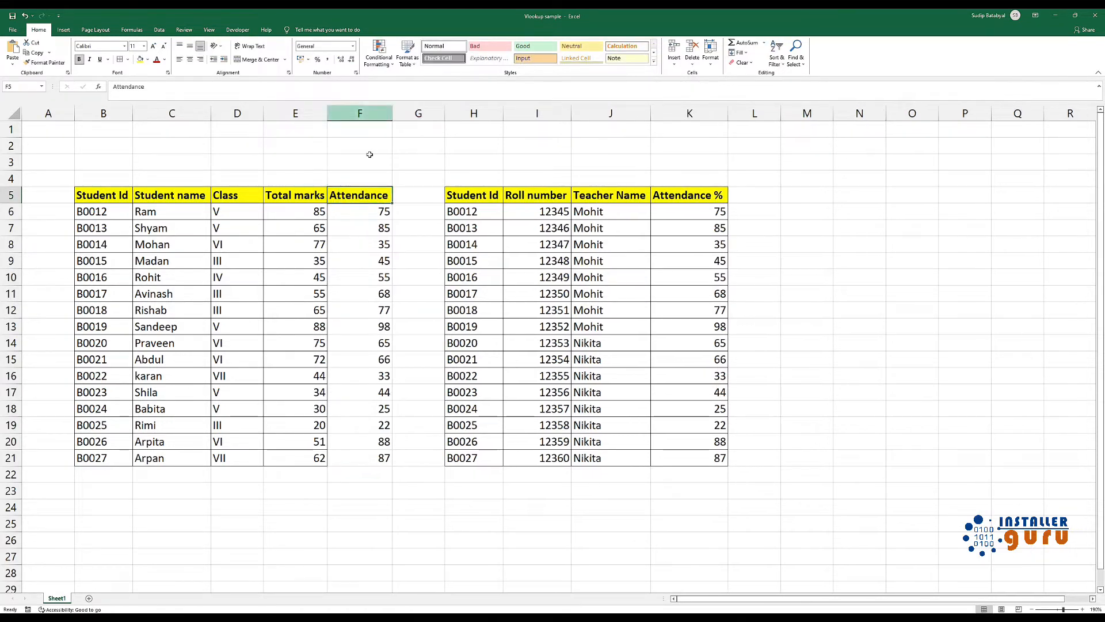
pyautogui.click(361, 210)
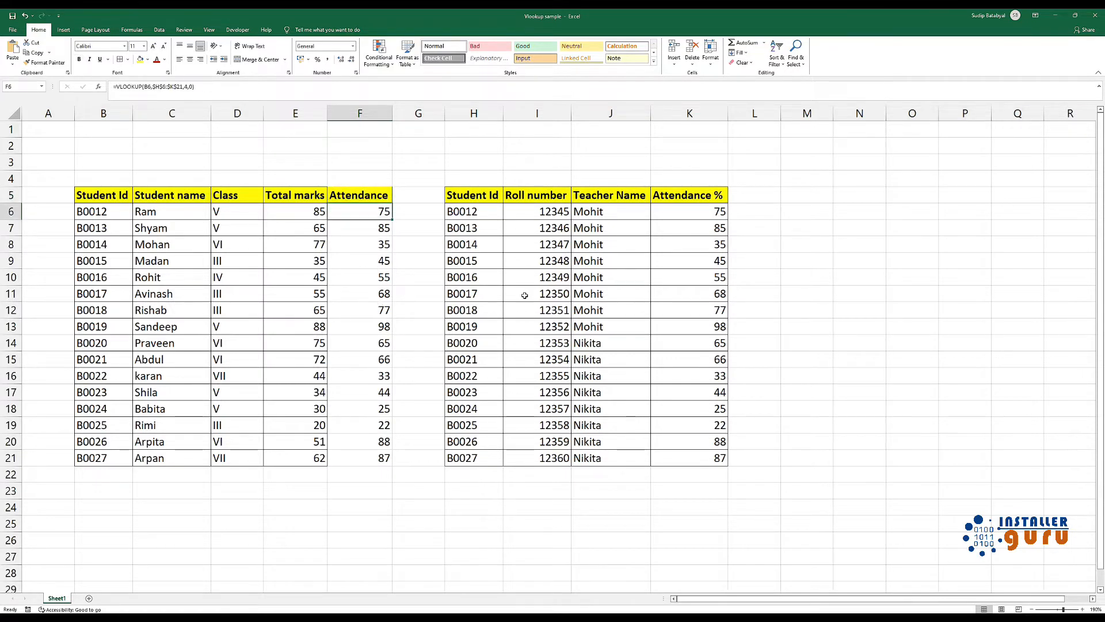
# Begin a VLOOKUP formula in L6 with the student ID in H6 as the lookup value
pyautogui.click(773, 216)
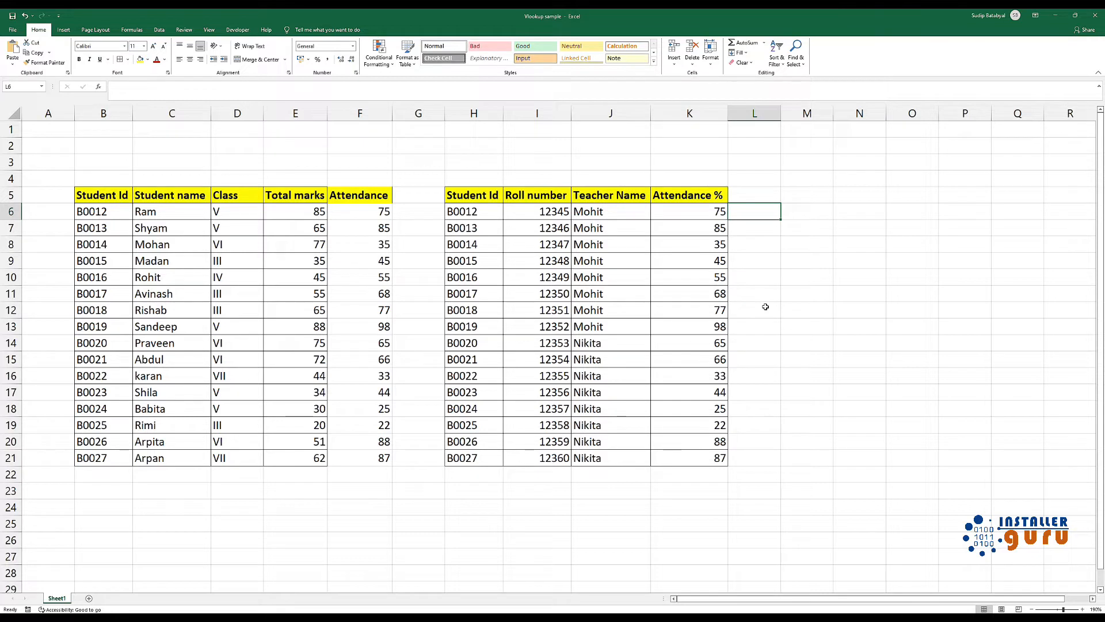
pyautogui.write('+')
pyautogui.write('v')
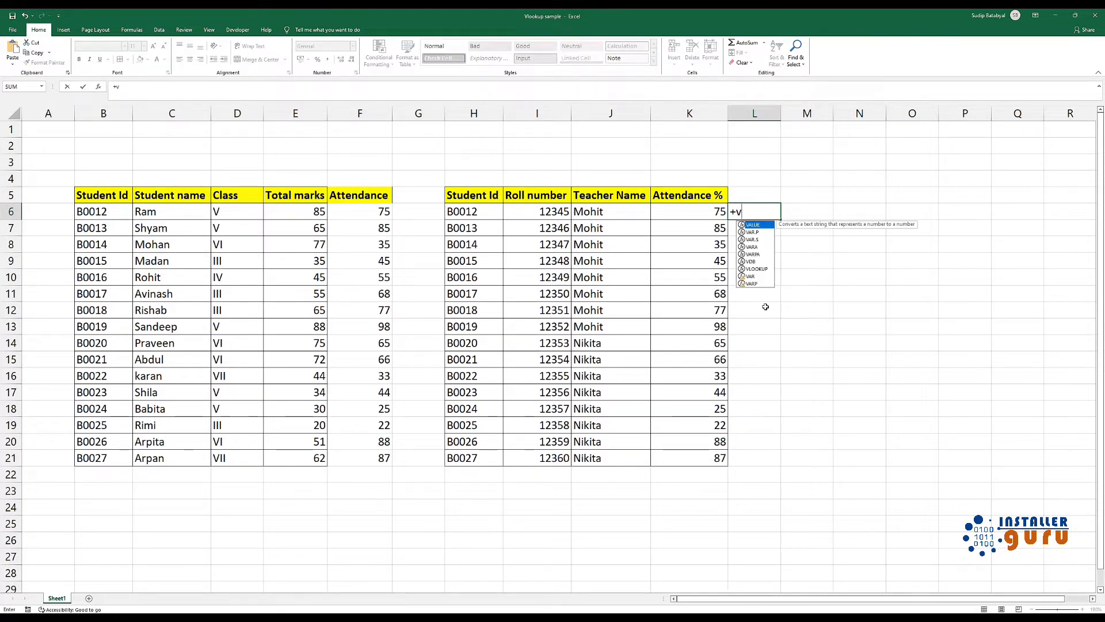
pyautogui.write('lo')
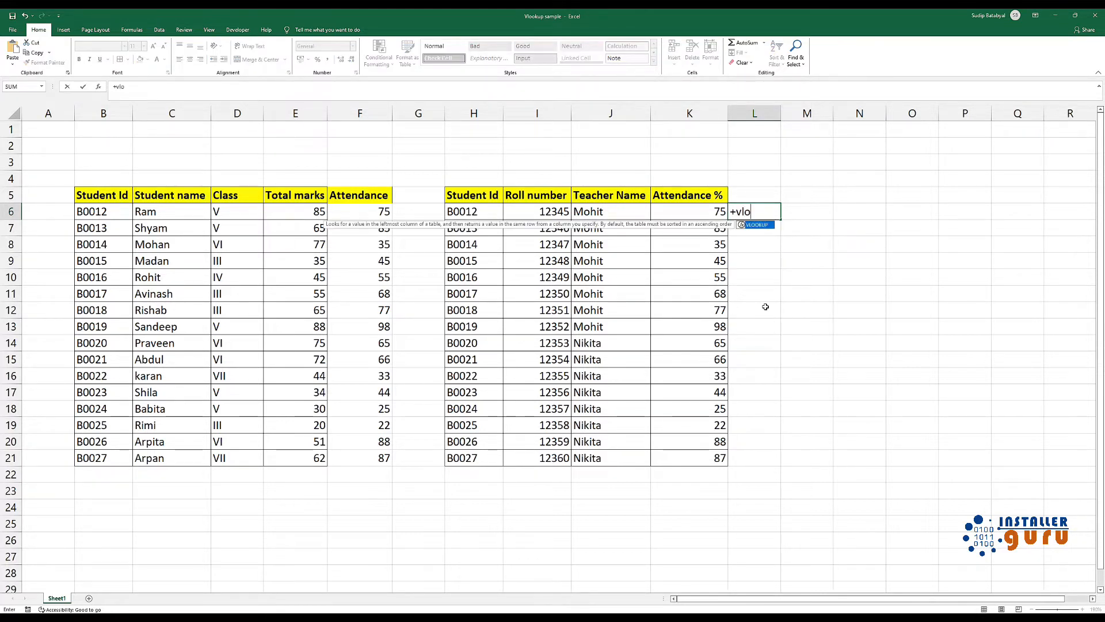
pyautogui.write('okup(')
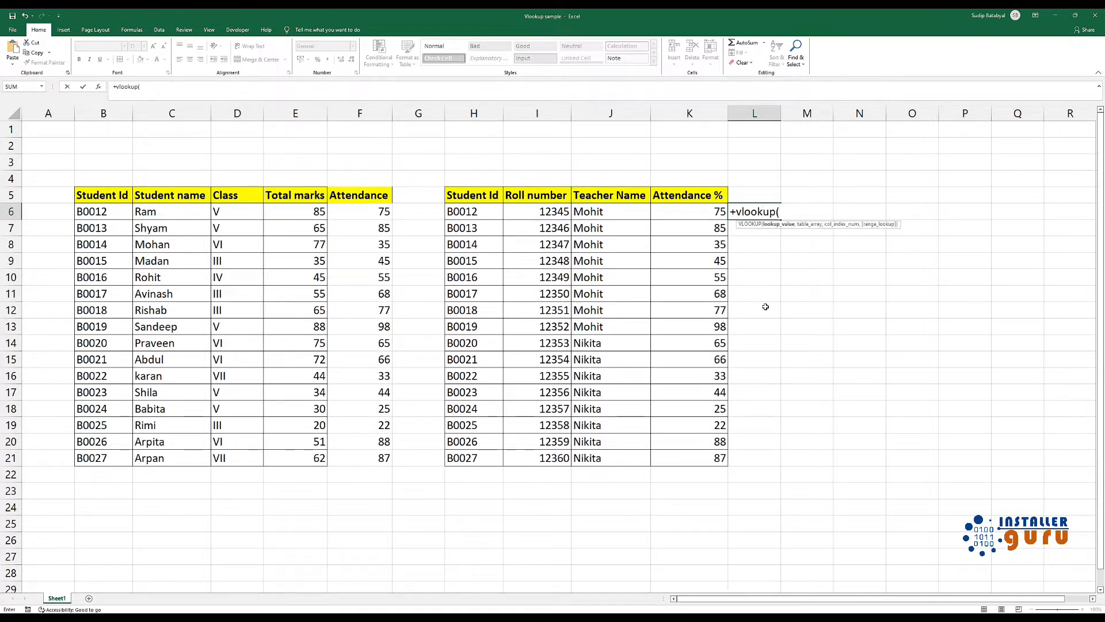
pyautogui.click(478, 212)
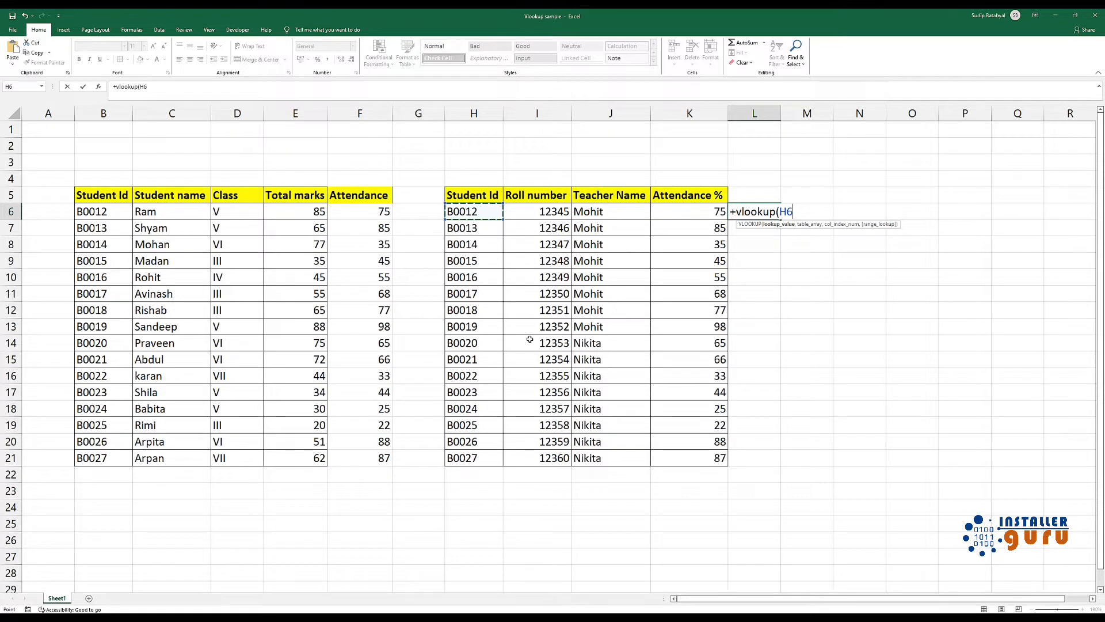
pyautogui.write(',')
# Set the L6 formula's table array to the student ID and name columns as the absolute range $B$6:$C$21
pyautogui.click(94, 212)
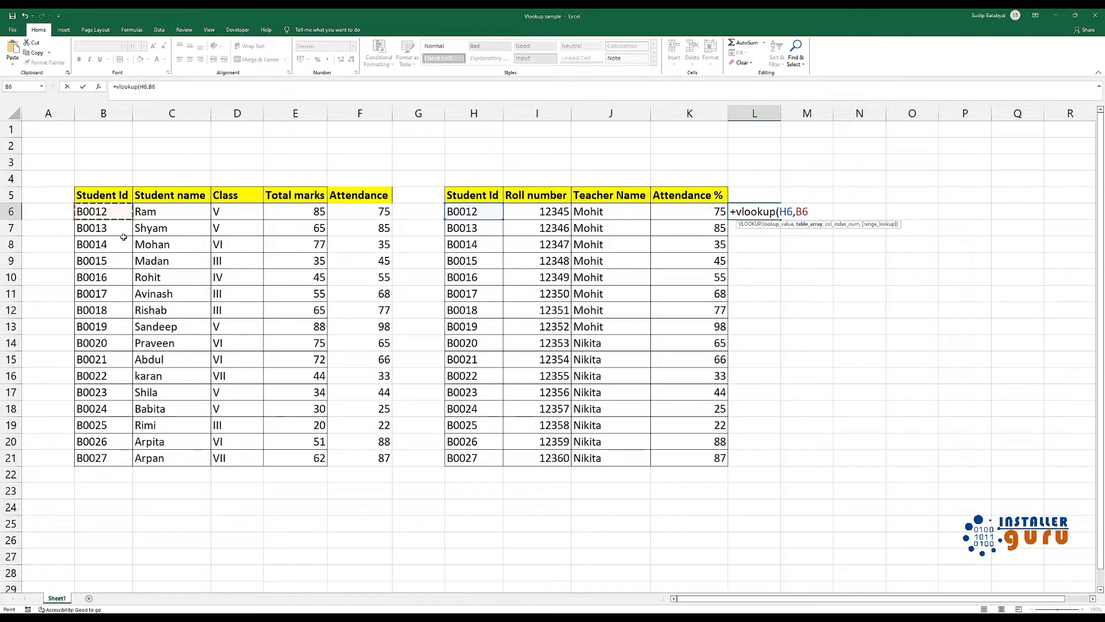
pyautogui.hotkey('shift', 'Right')
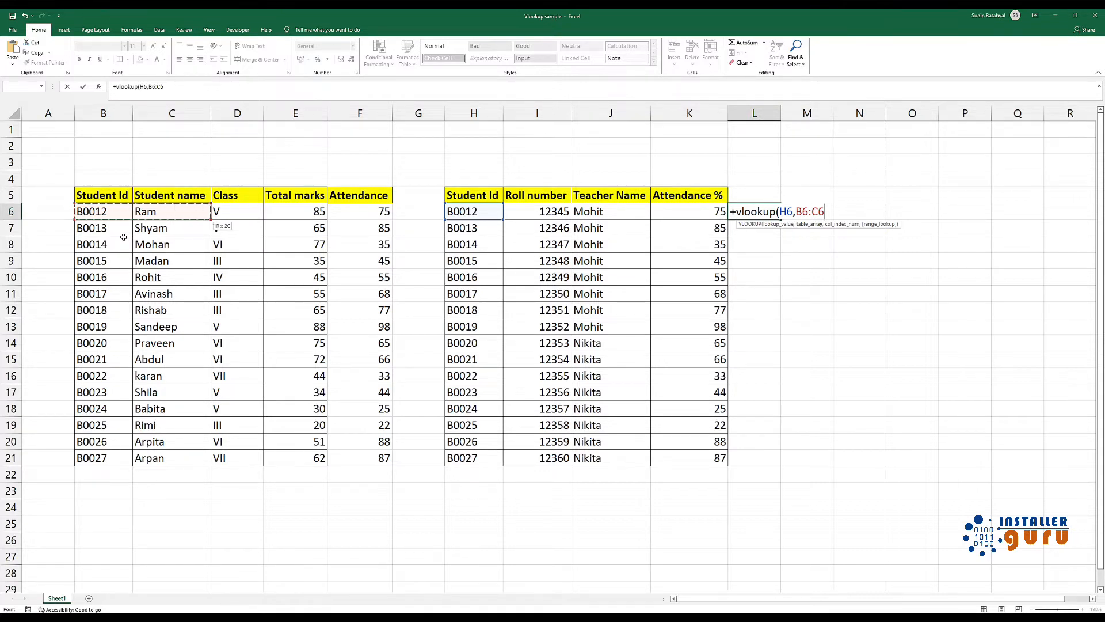
pyautogui.hotkey('ctrl', 'shift', 'Down')
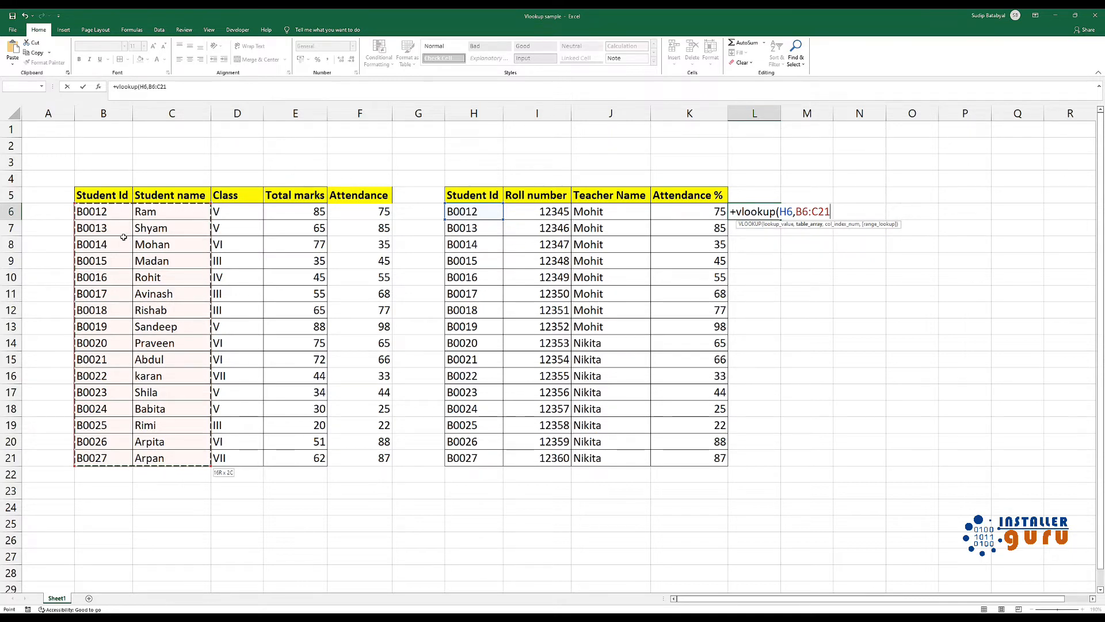
pyautogui.press('F4')
pyautogui.write(',')
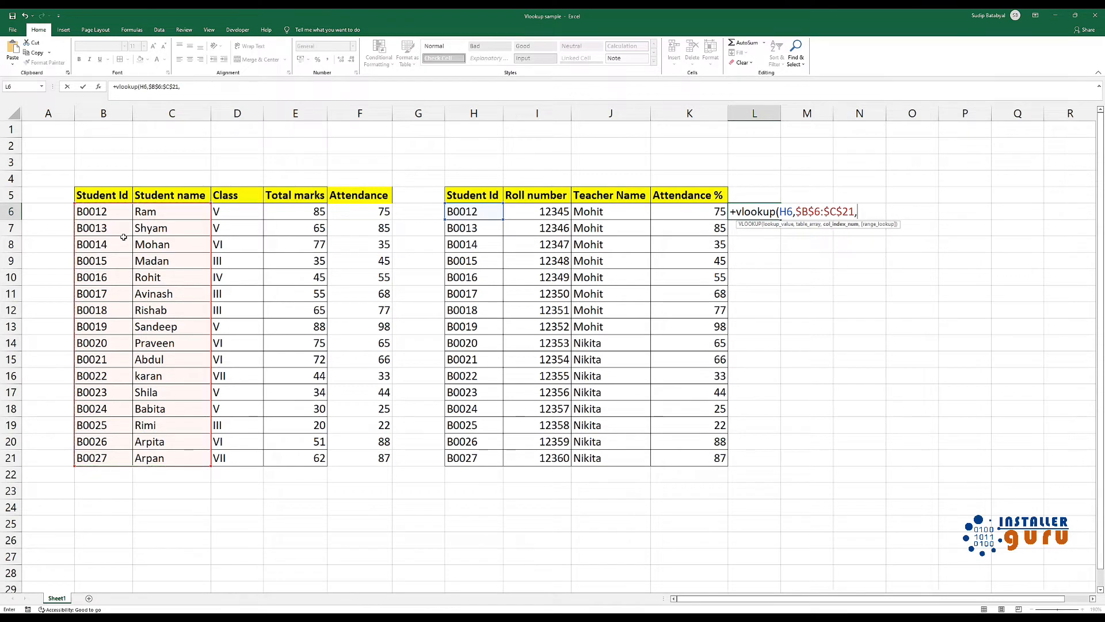
pyautogui.write('2,')
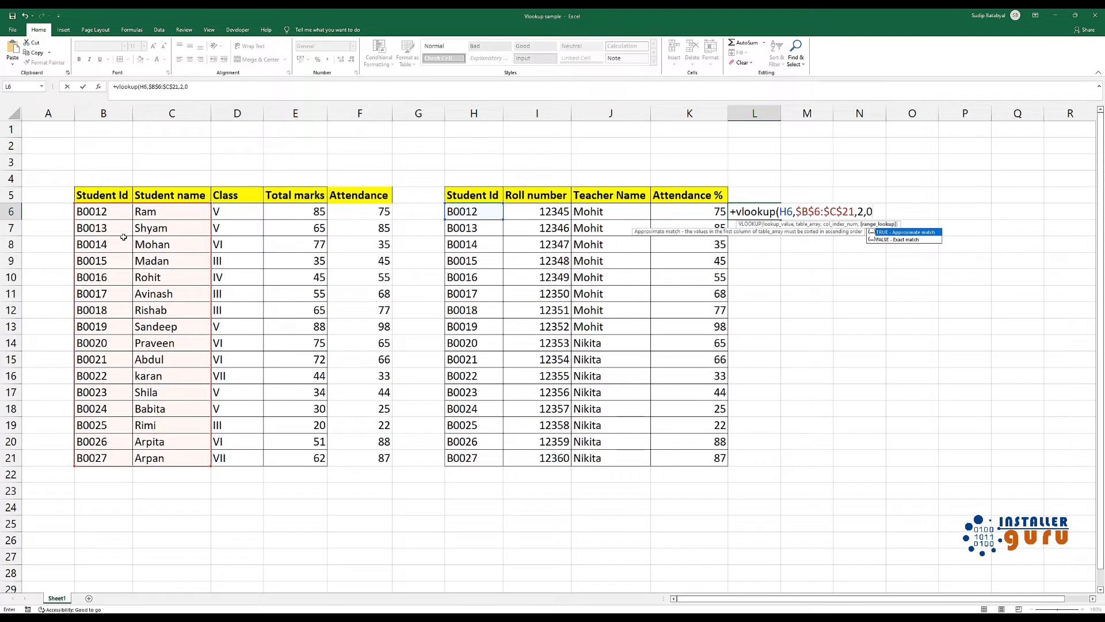
pyautogui.write('0)')
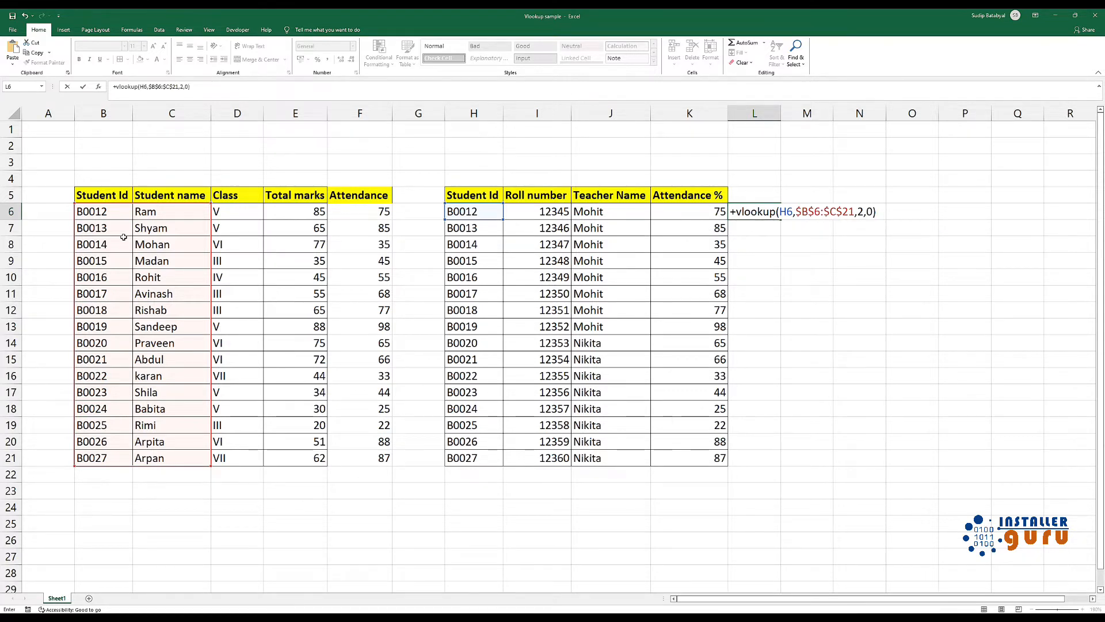
# Complete the L6 formula with column index 2 and range lookup 0, and fill it down through L21
pyautogui.press('Return')
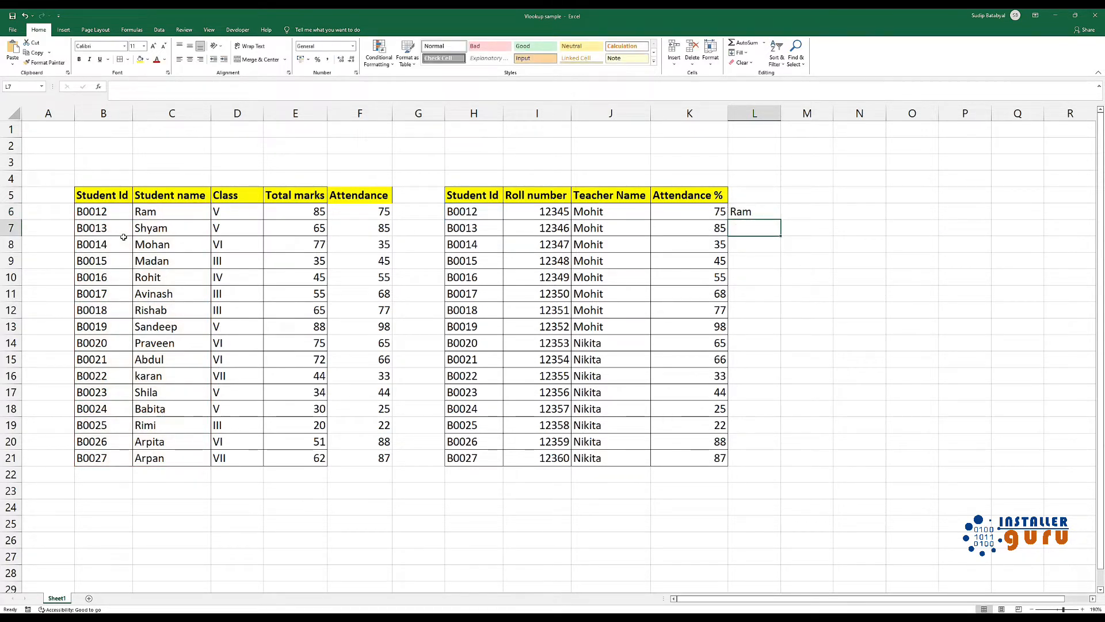
pyautogui.click(736, 212)
pyautogui.doubleClick(782, 220)
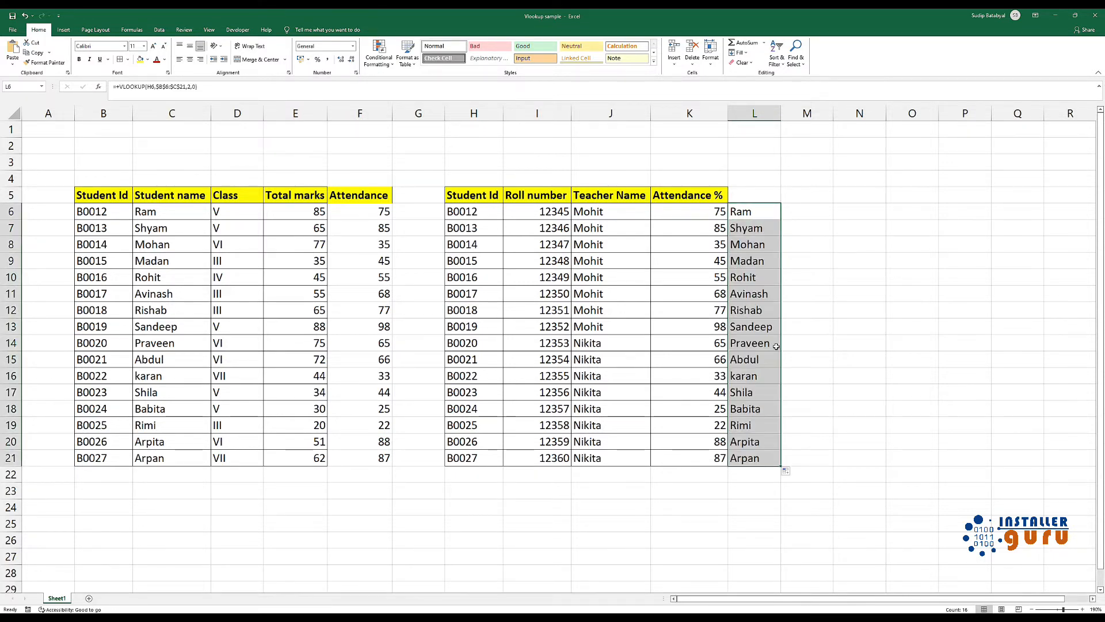
pyautogui.click(761, 339)
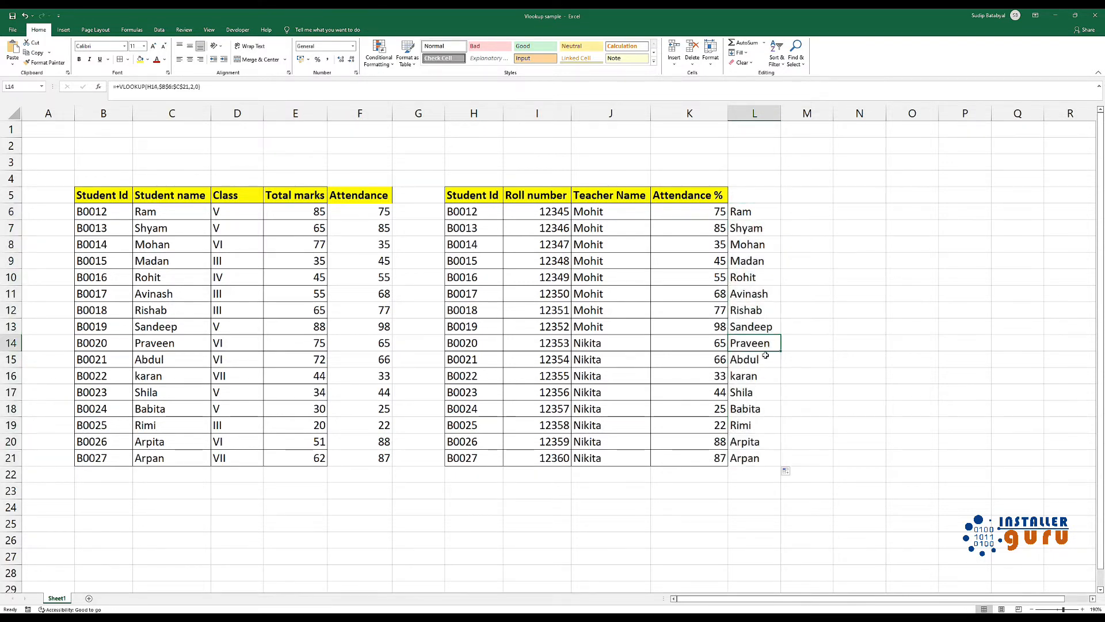
pyautogui.click(751, 196)
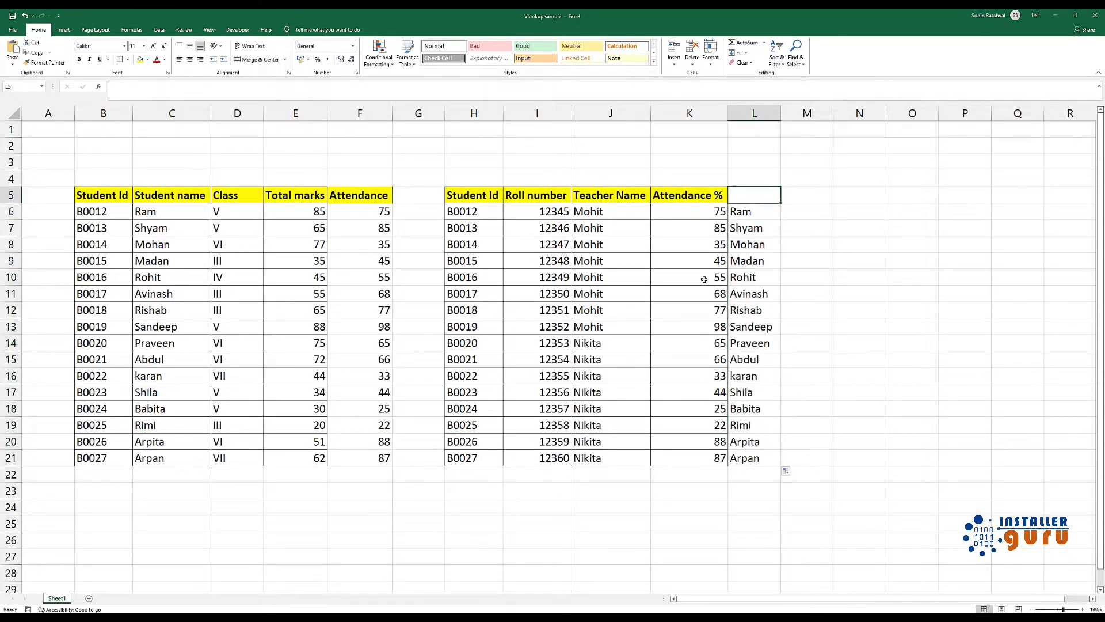
pyautogui.click(474, 213)
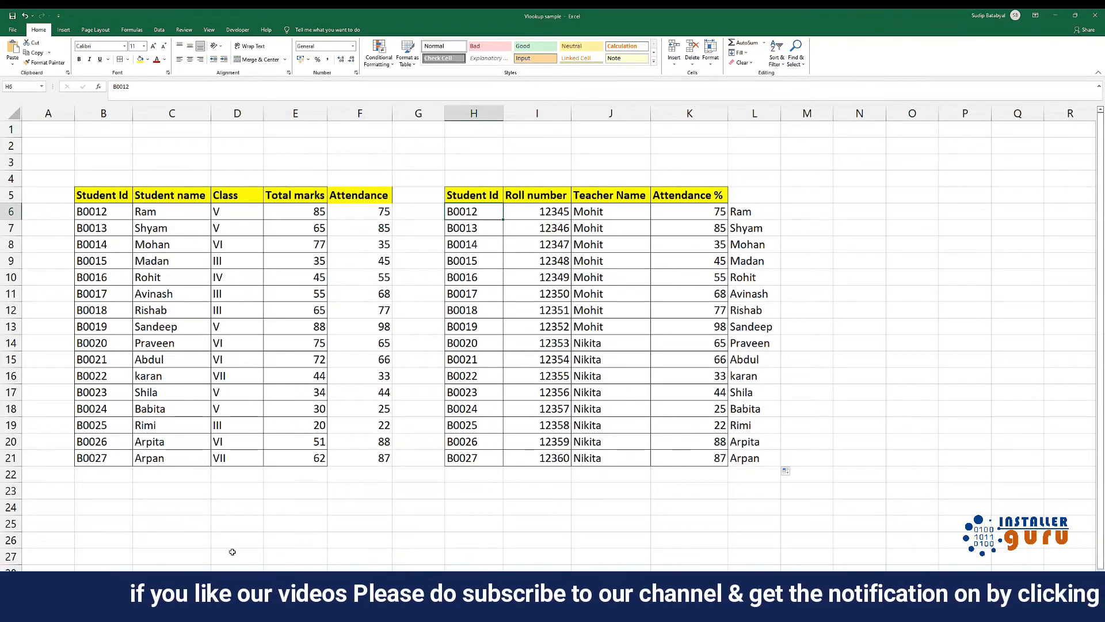
# Switch to the other open workbook and examine the test list on Sheet1 and the test amounts on Sheet2
pyautogui.click(200, 610)
pyautogui.click(242, 559)
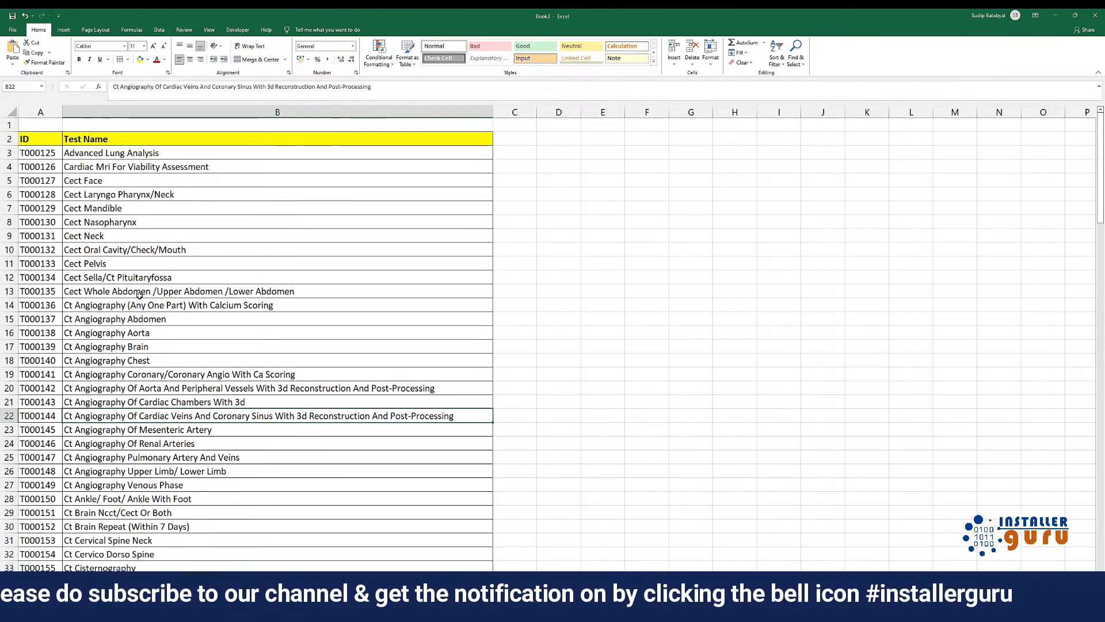
pyautogui.click(38, 153)
pyautogui.click(140, 154)
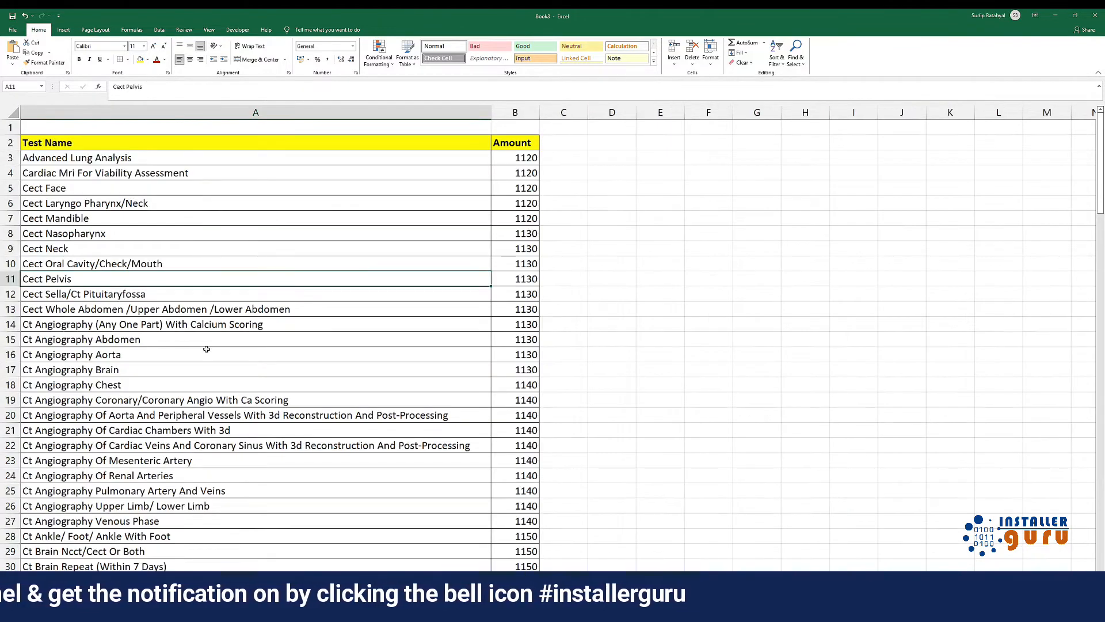
pyautogui.click(86, 158)
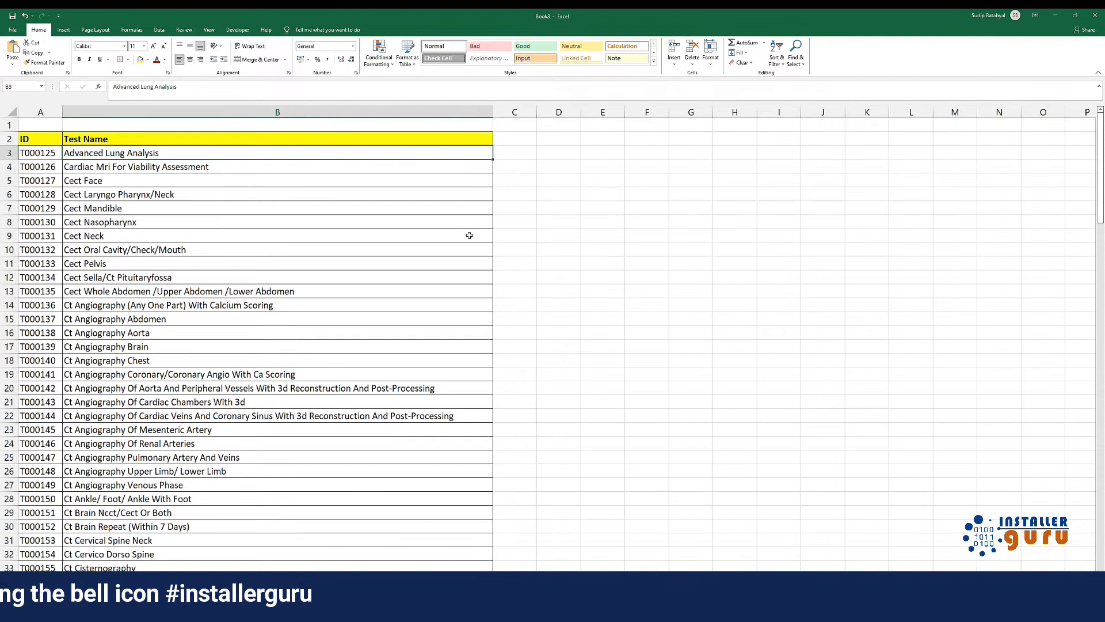
# Add the heading Amount in C2 of Sheet1, beside the Test Name column
pyautogui.click(512, 155)
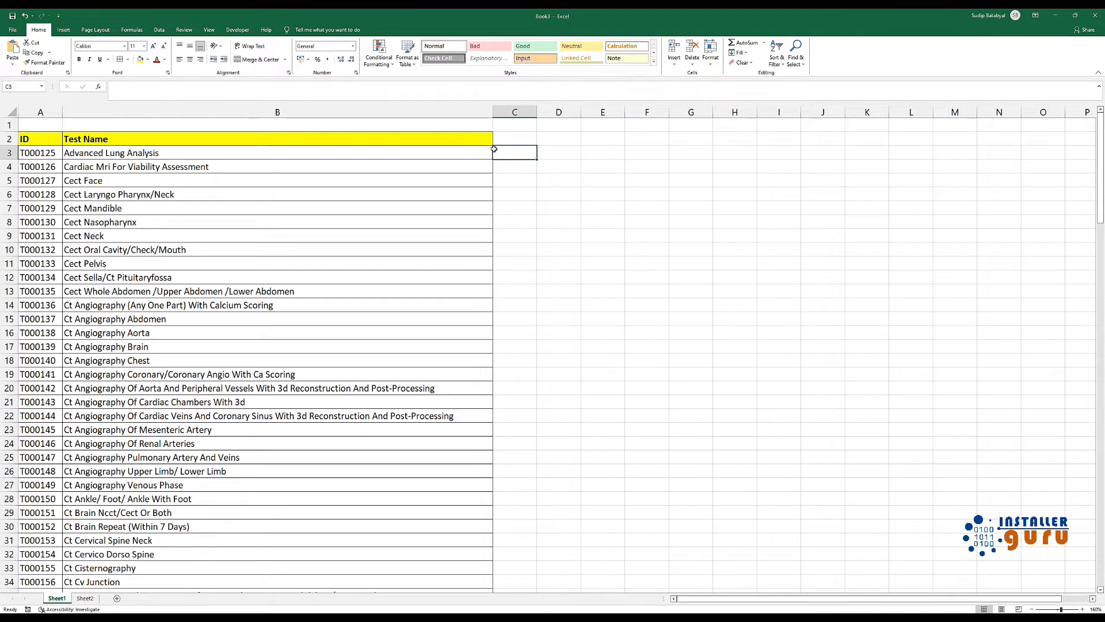
pyautogui.click(509, 138)
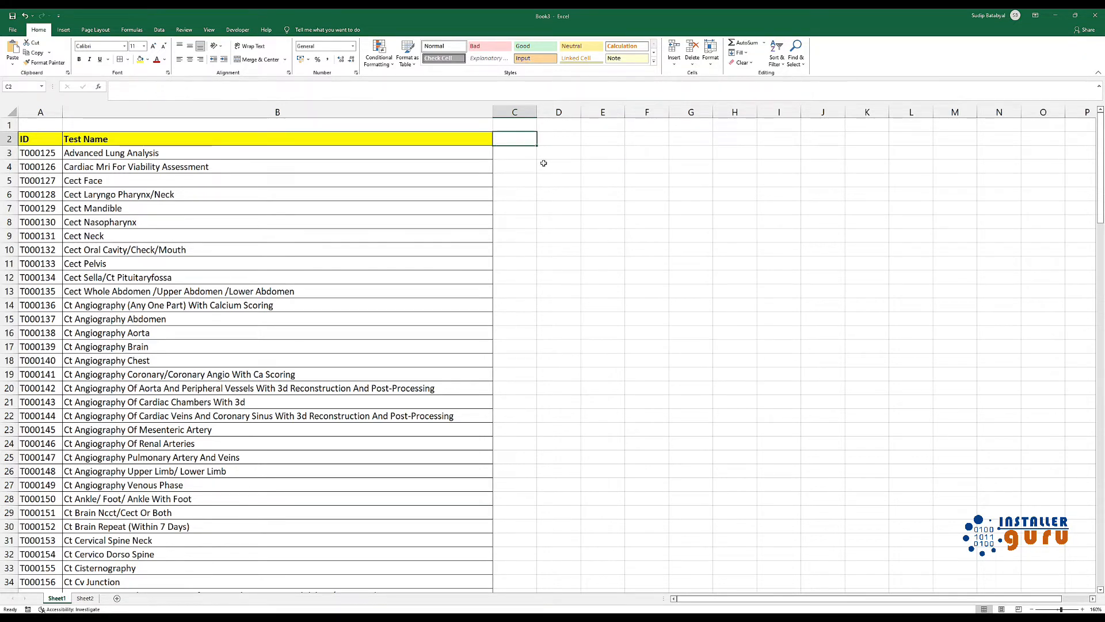
pyautogui.write('Amou')
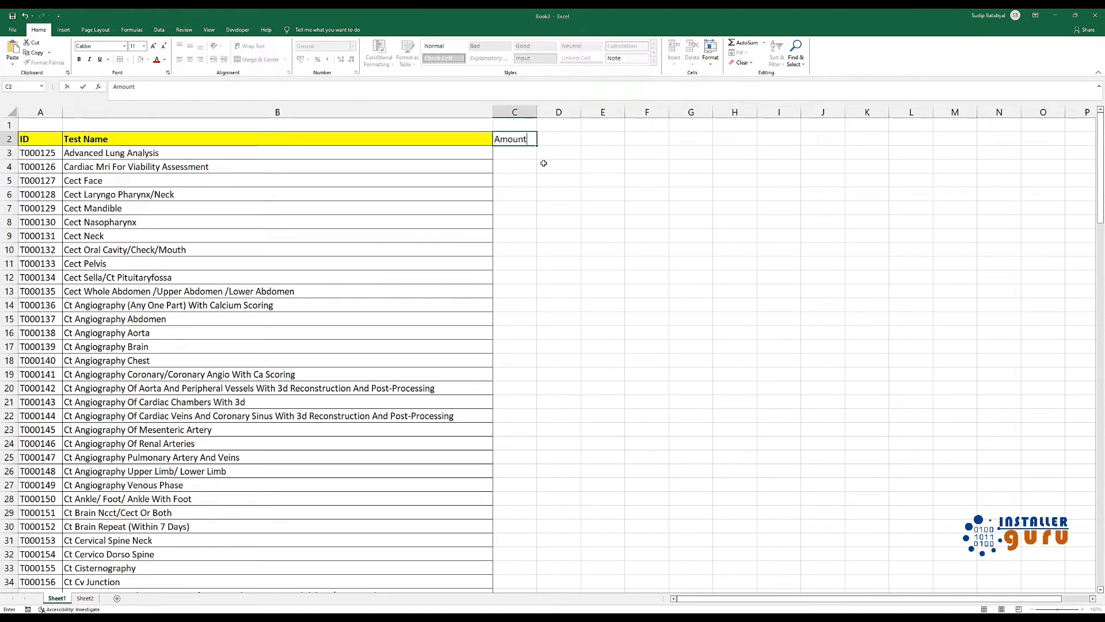
pyautogui.write('nt')
pyautogui.press('Return')
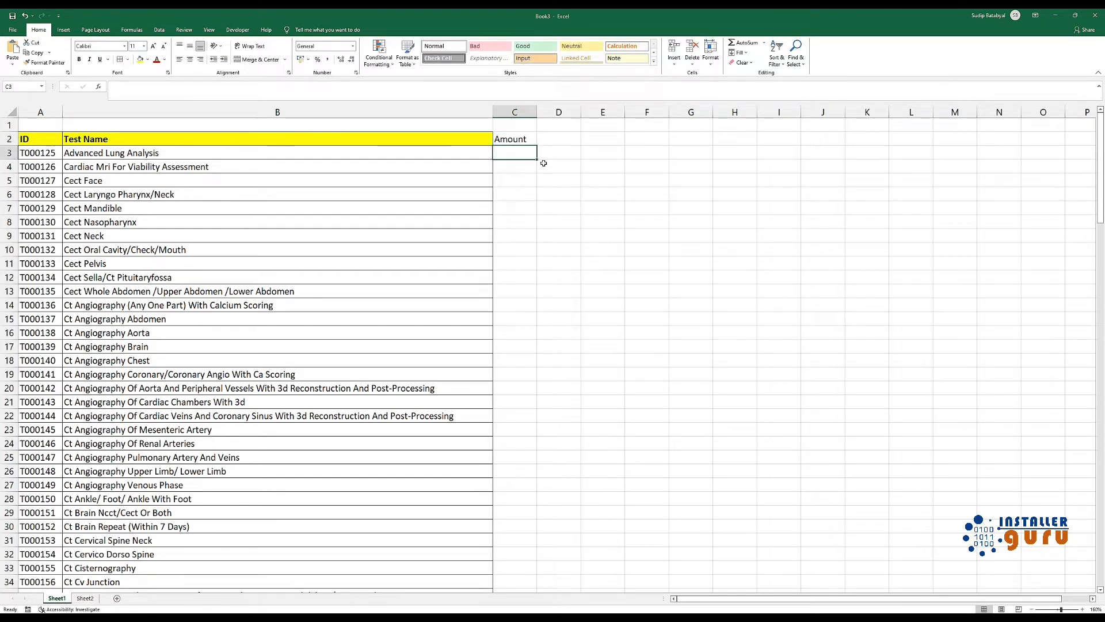
# Begin a VLOOKUP formula in C3 with the test name in B3 as the lookup value
pyautogui.write('+vlookup')
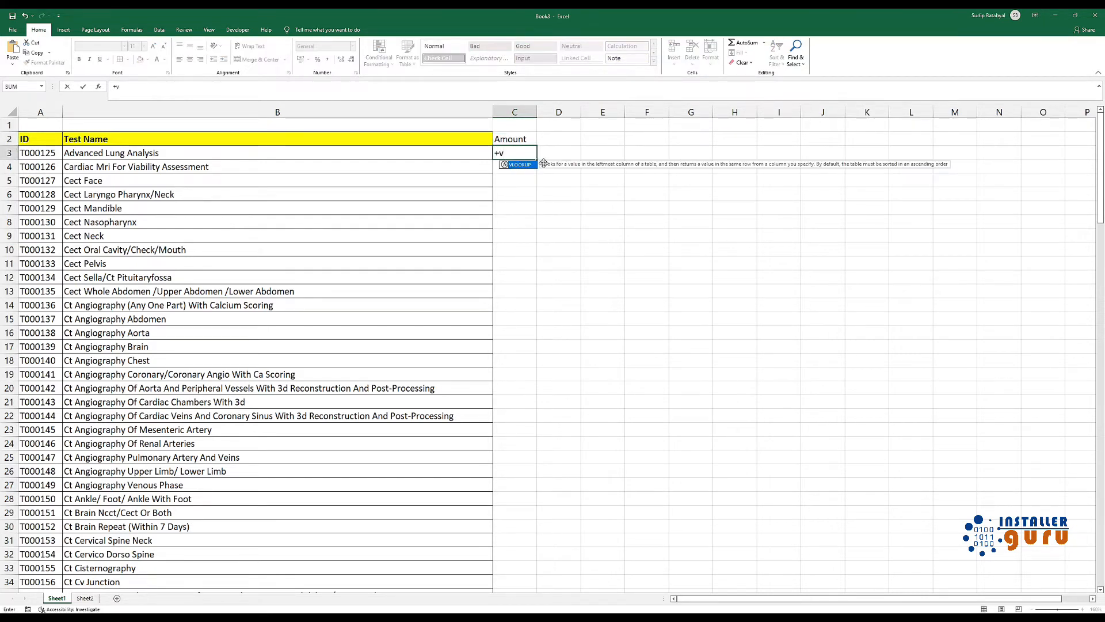
pyautogui.write('(')
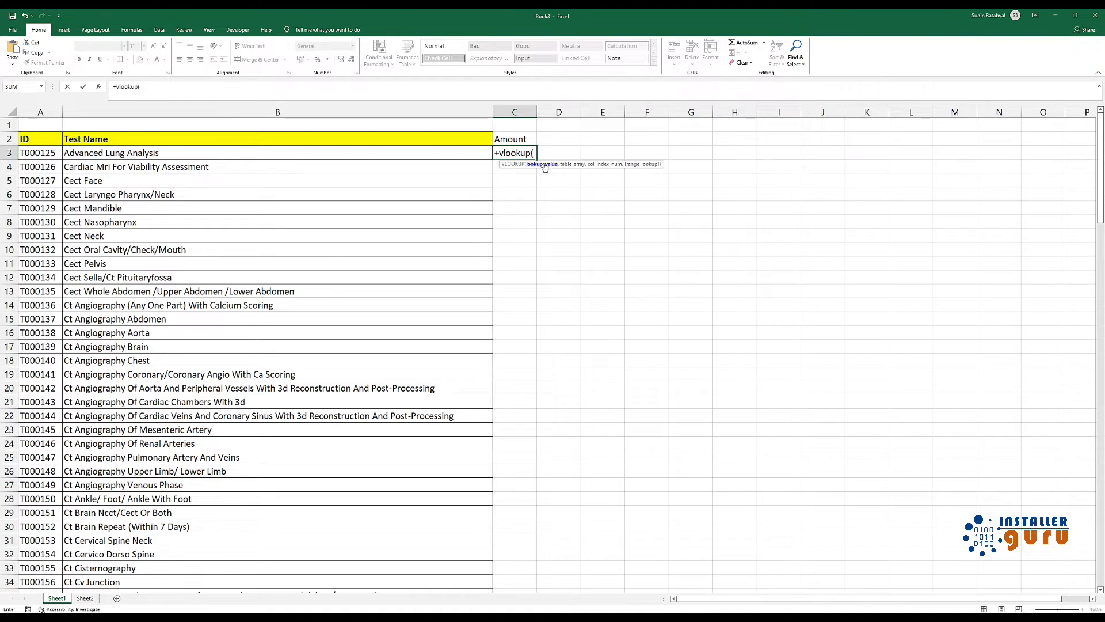
pyautogui.click(66, 154)
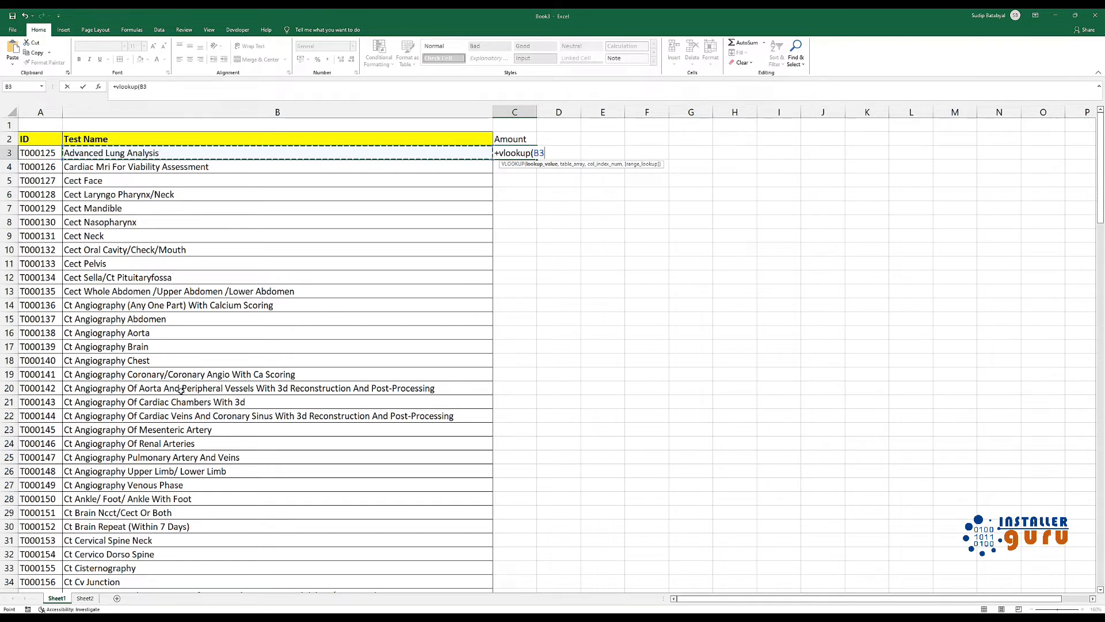
pyautogui.write(',')
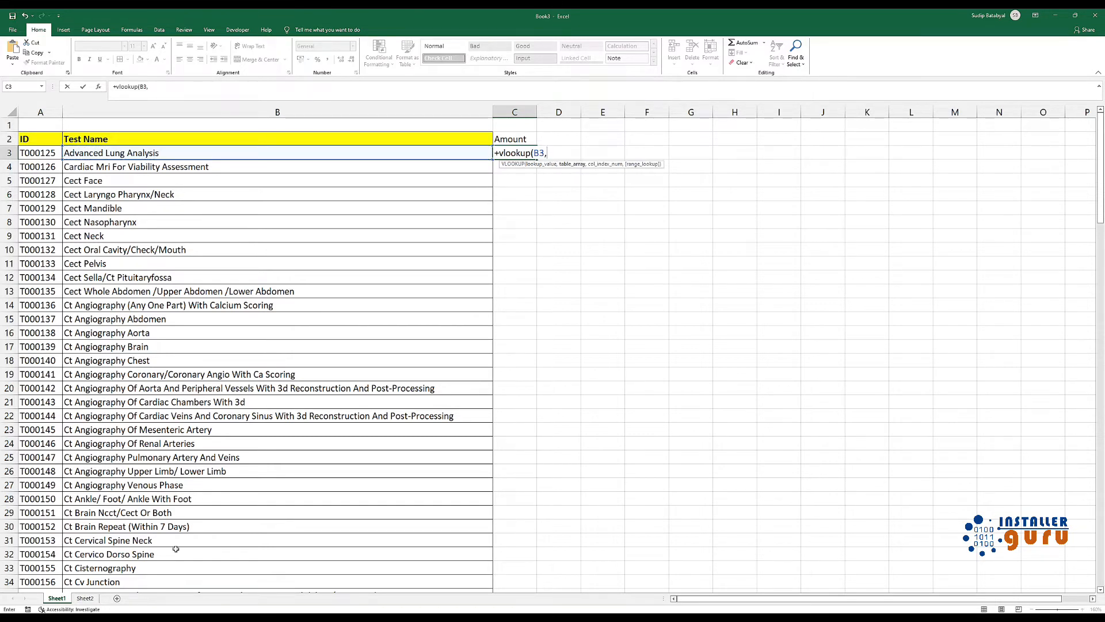
# Set the C3 formula's table array to the test names and amounts as the absolute range Sheet2!$A$3:$B$145
pyautogui.click(85, 599)
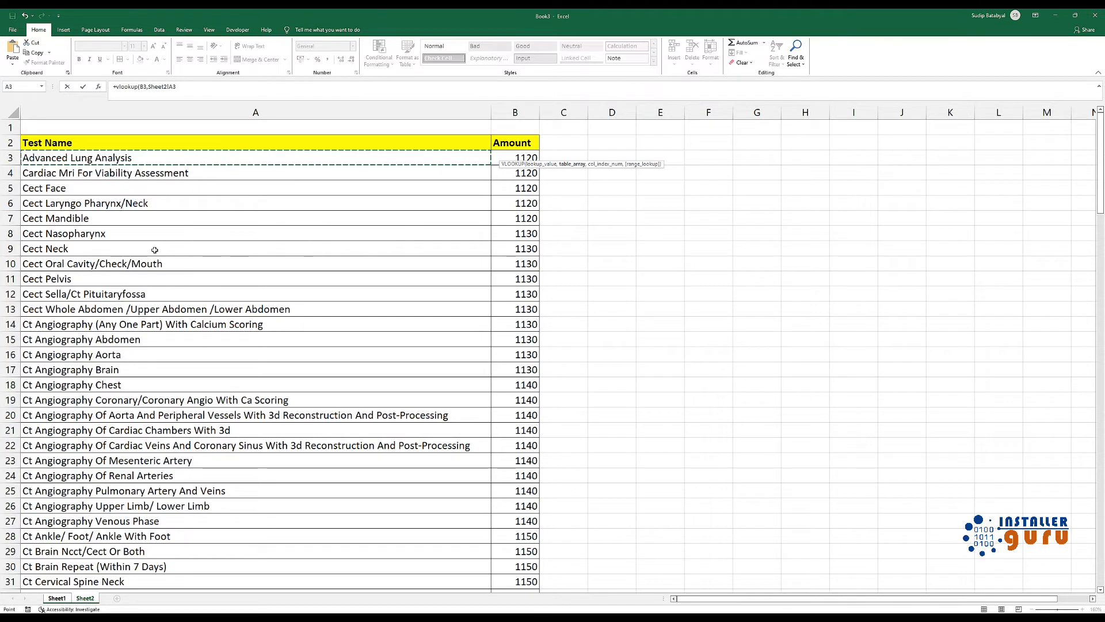
pyautogui.hotkey('shift', 'Right')
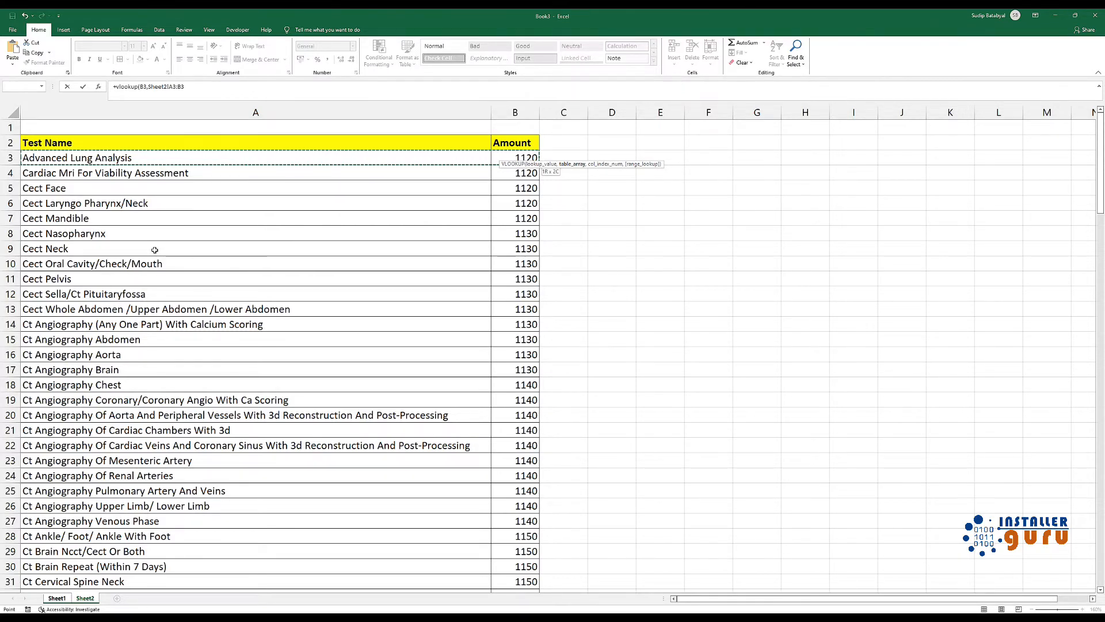
pyautogui.hotkey('ctrl', 'shift', 'Down')
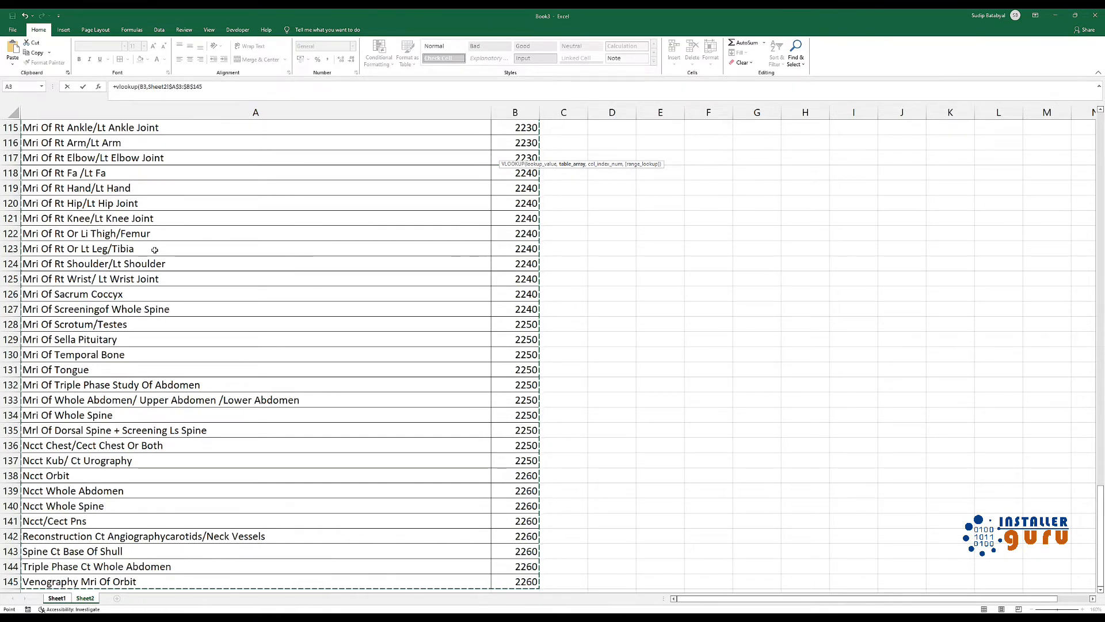
pyautogui.press('F4')
pyautogui.write(',')
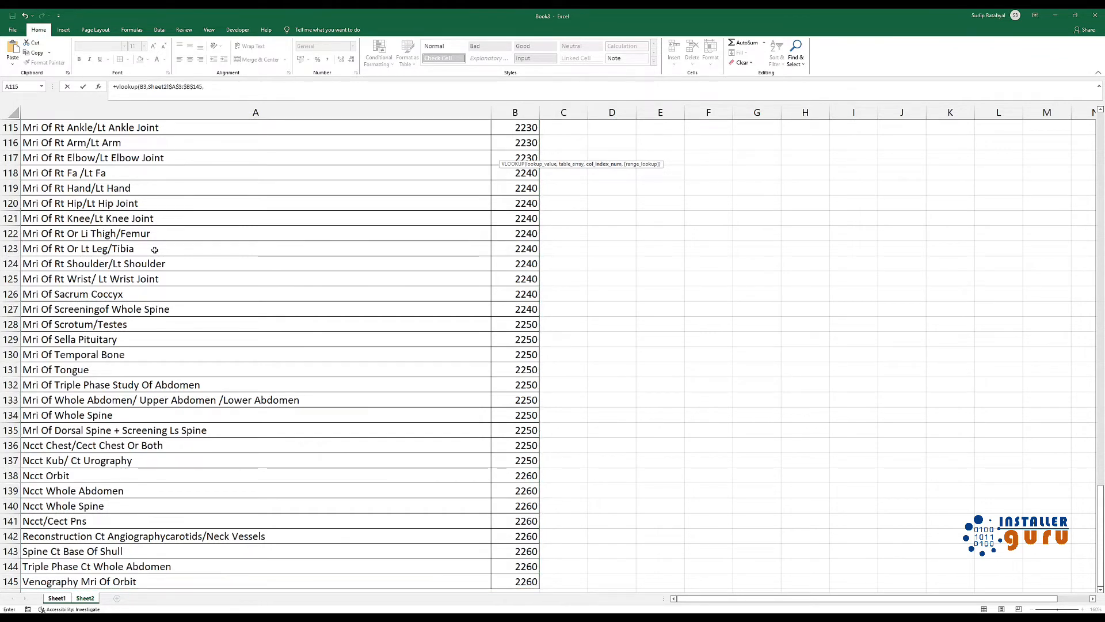
pyautogui.write('2,')
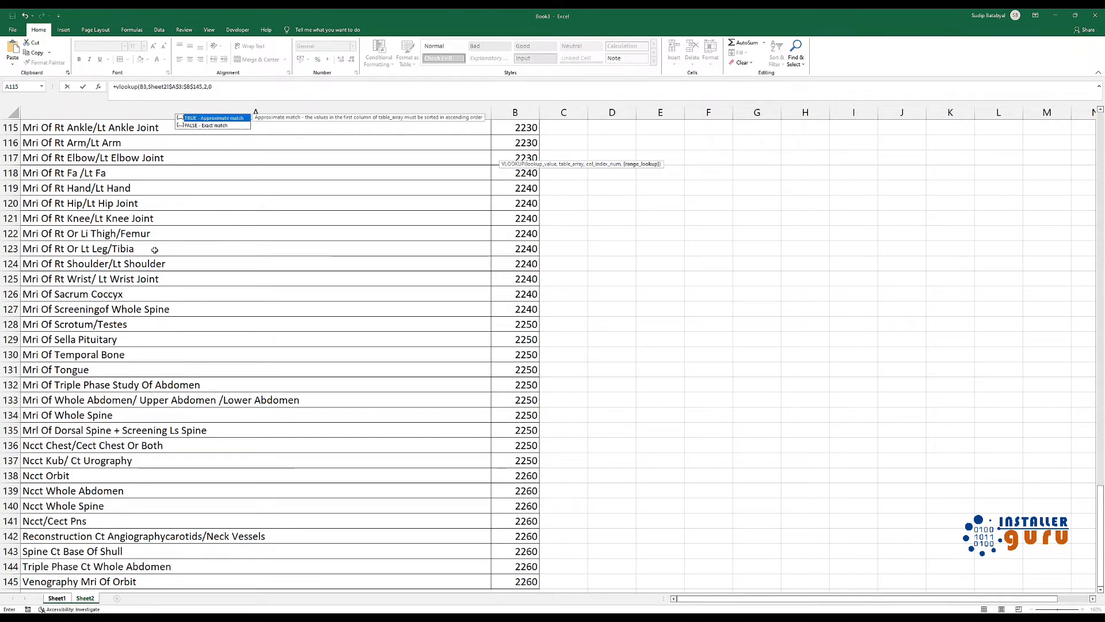
pyautogui.write('0)')
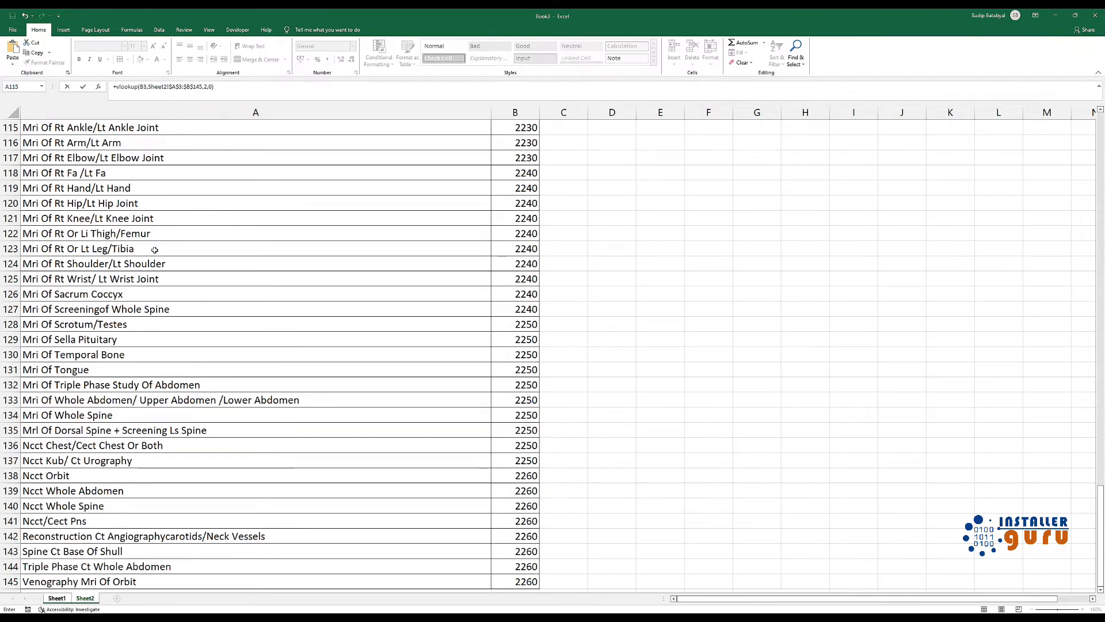
# Complete the C3 formula with column index 2 and range lookup 0, and fill it down the Amount column
pyautogui.press('Return')
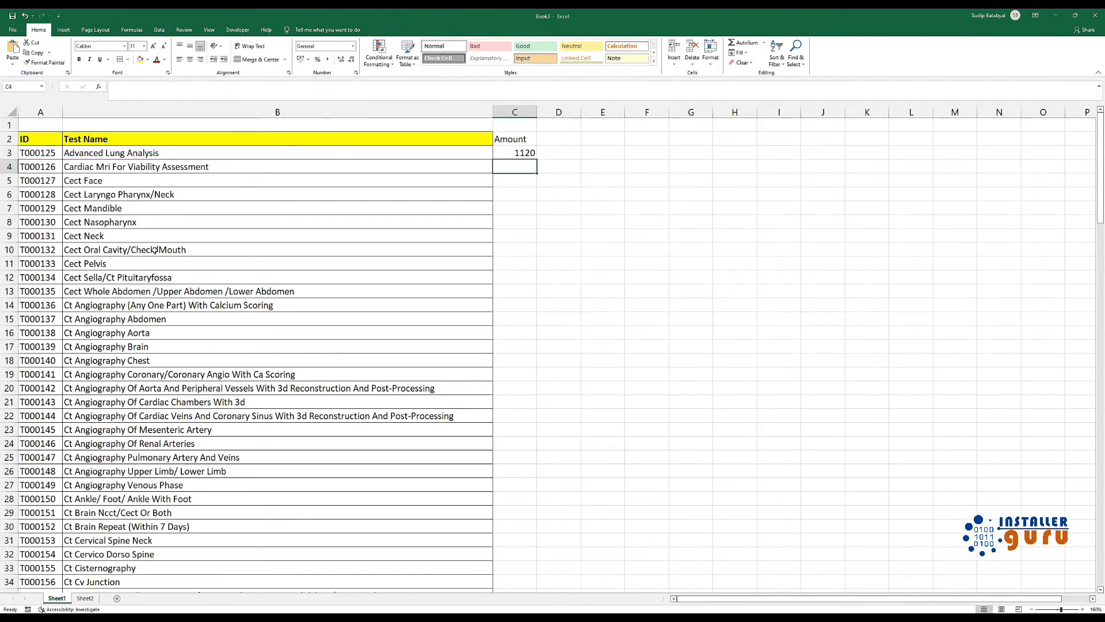
pyautogui.click(528, 154)
pyautogui.doubleClick(537, 159)
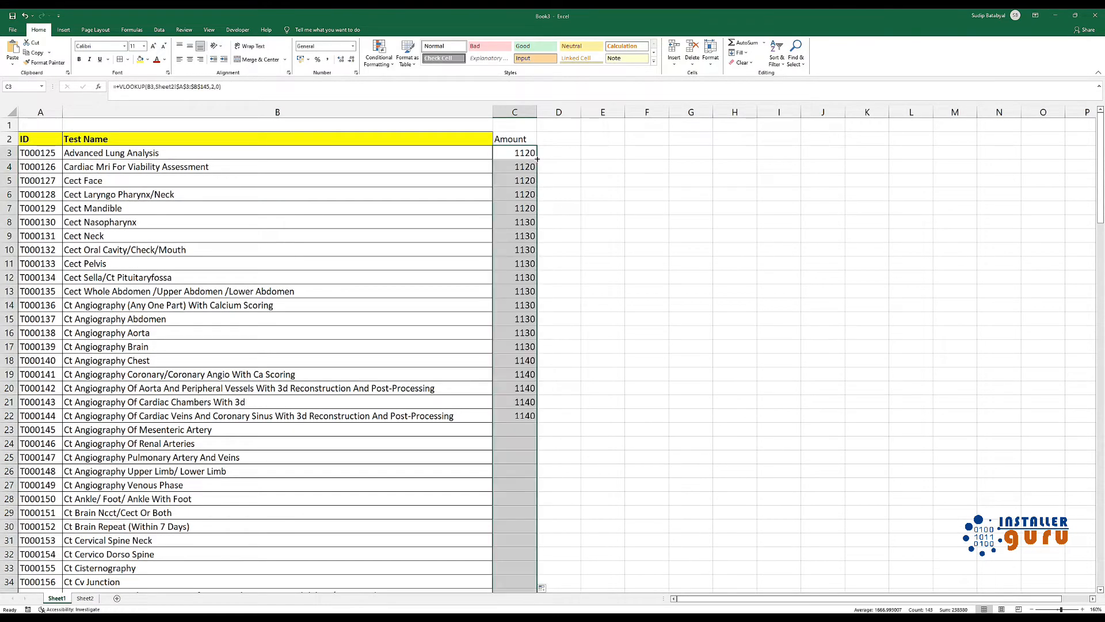
pyautogui.click(506, 366)
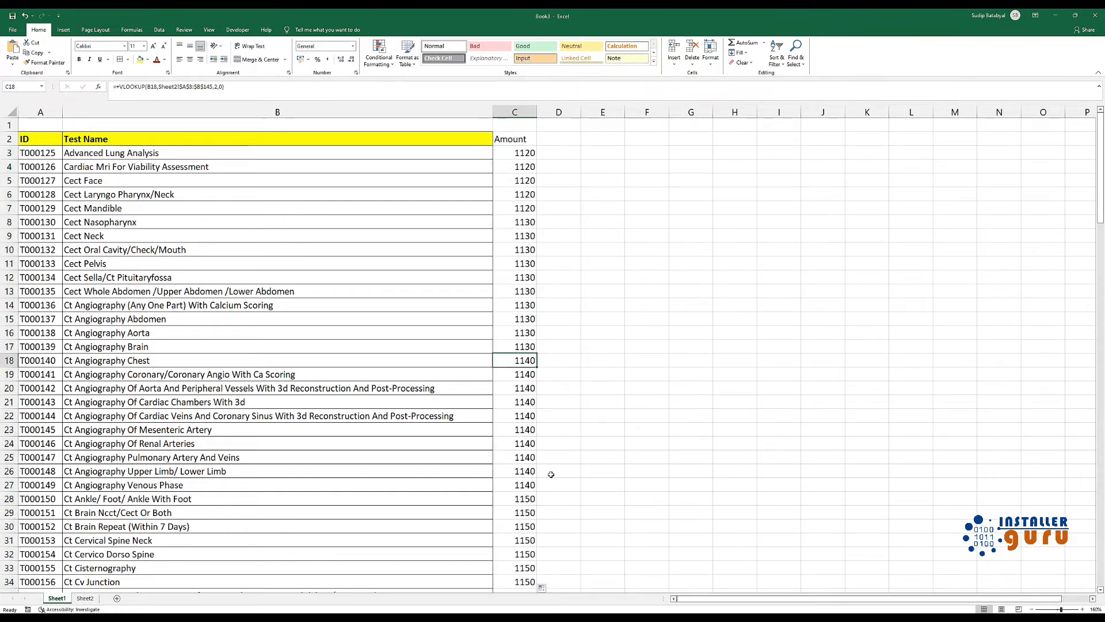
pyautogui.click(520, 166)
pyautogui.click(514, 153)
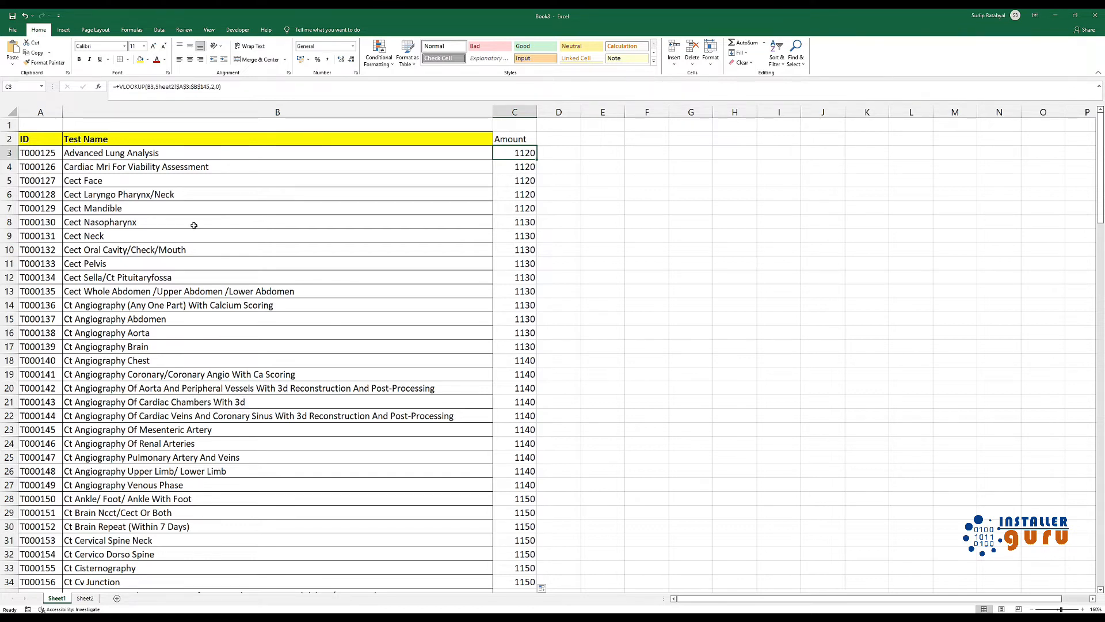
# Add a trailing space to the test name in B3 and compare it with the matching entry on Sheet2
pyautogui.doubleClick(172, 154)
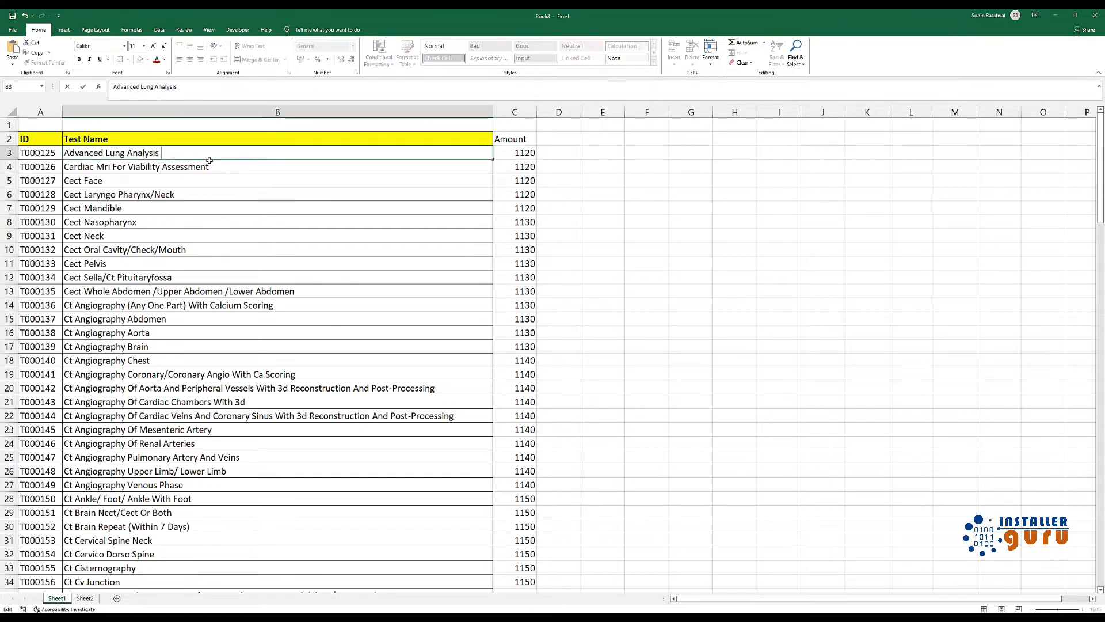
pyautogui.press('Tab')
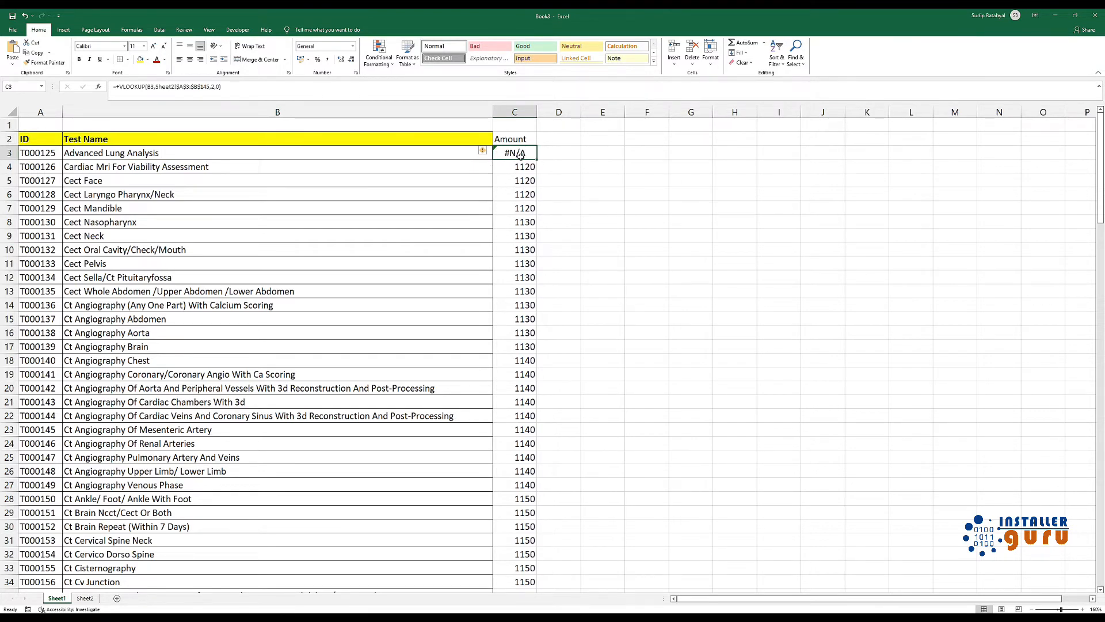
pyautogui.click(170, 153)
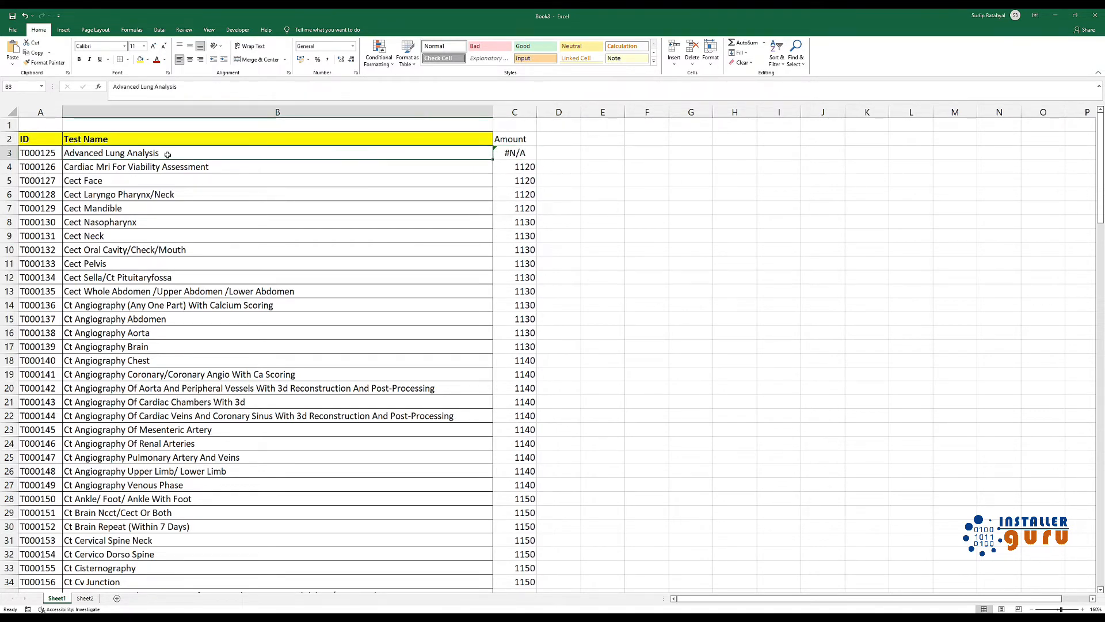
pyautogui.click(85, 598)
pyautogui.moveTo(1100, 509); pyautogui.dragTo(973, 130)
pyautogui.doubleClick(155, 158)
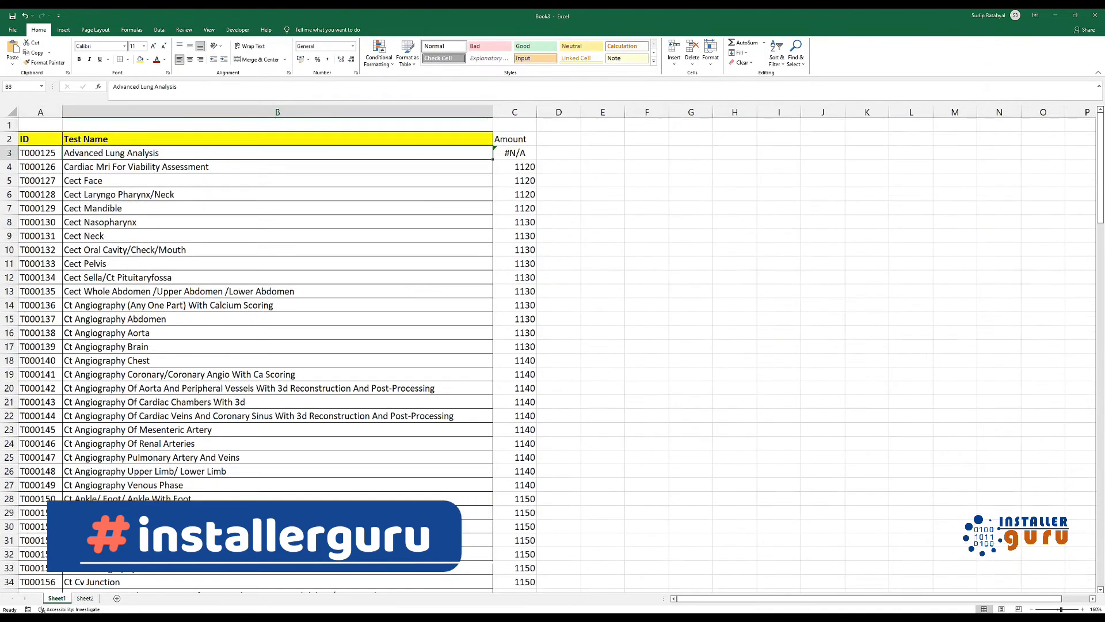
pyautogui.click(57, 598)
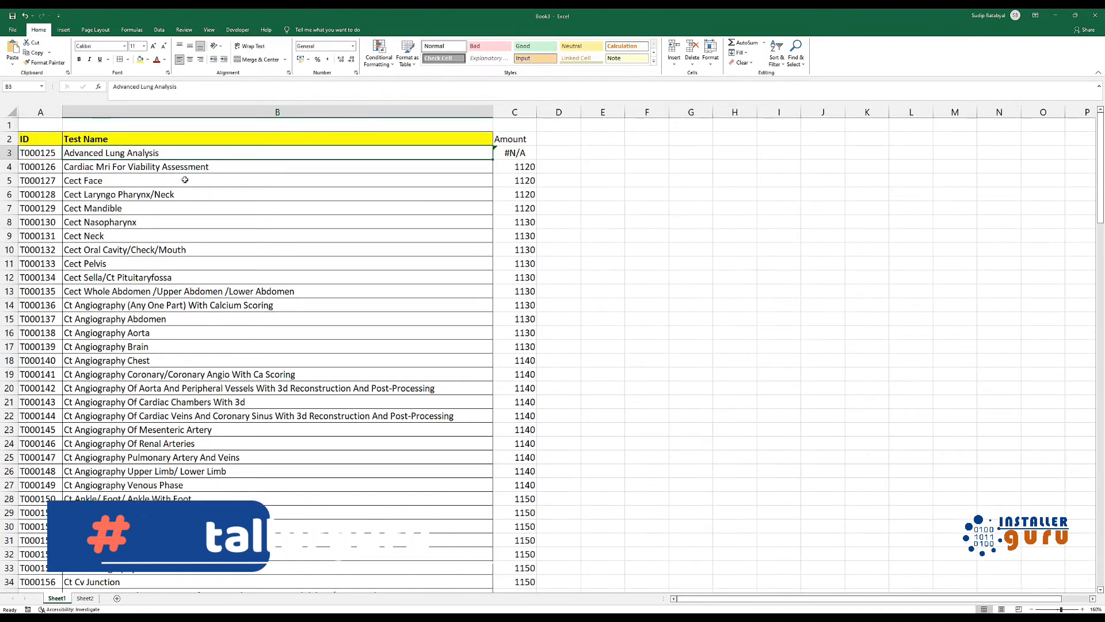
# Remove the trailing space from the test name in B3 on Sheet1
pyautogui.click(507, 153)
pyautogui.click(227, 150)
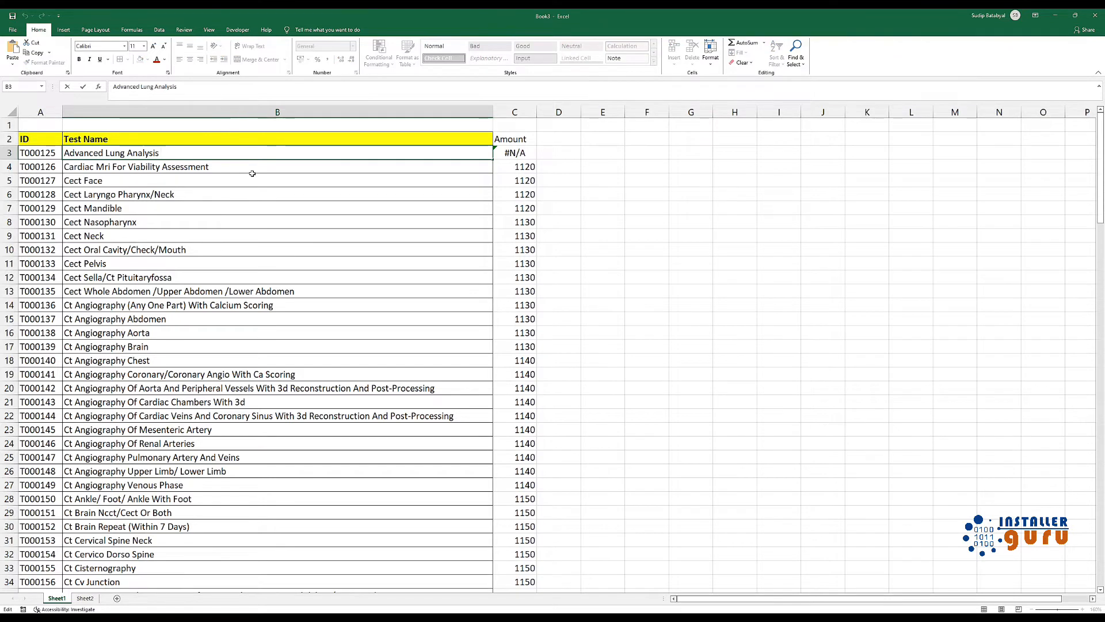
pyautogui.press('Tab')
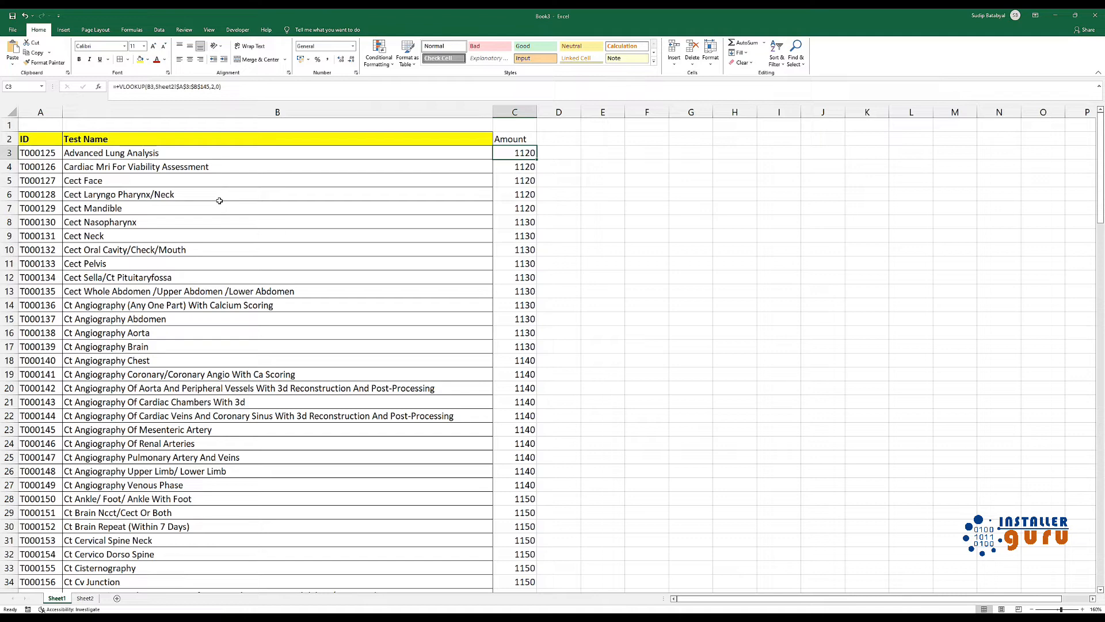
# Insert a column before the Amount column on Sheet1 and enter the heading Trim in C2
pyautogui.click(515, 112)
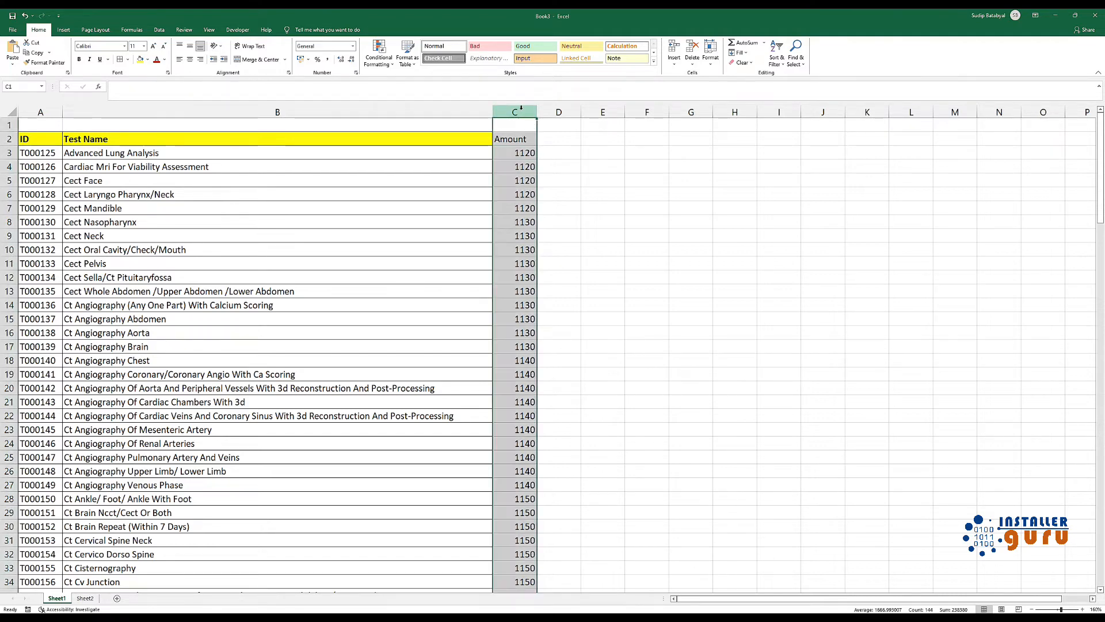
pyautogui.rightClick(521, 112)
pyautogui.click(543, 185)
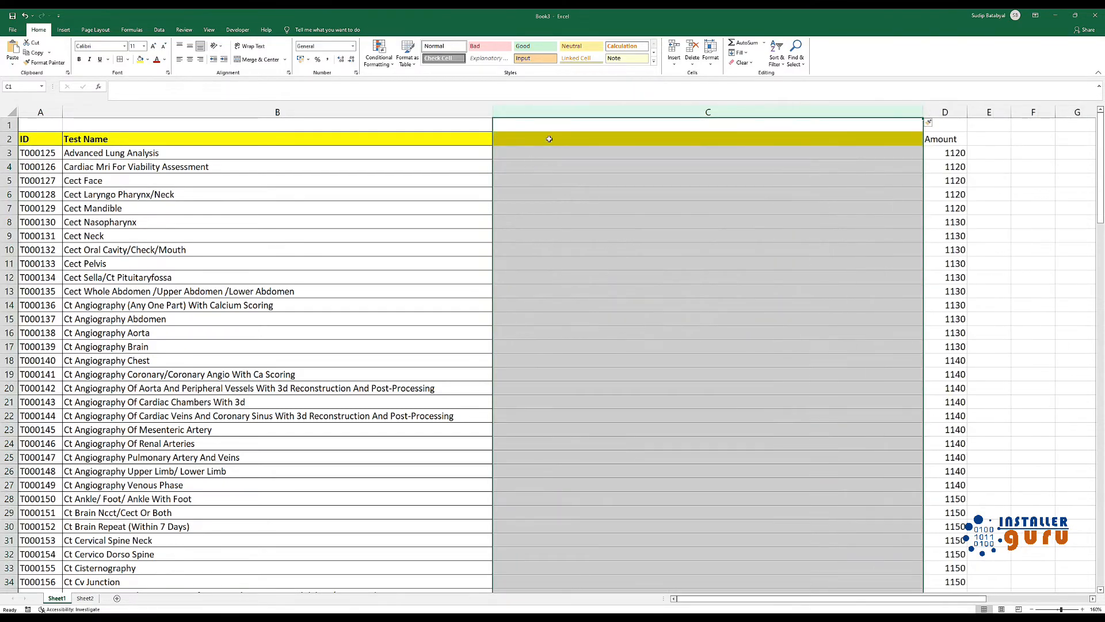
pyautogui.click(550, 139)
pyautogui.write('Tr')
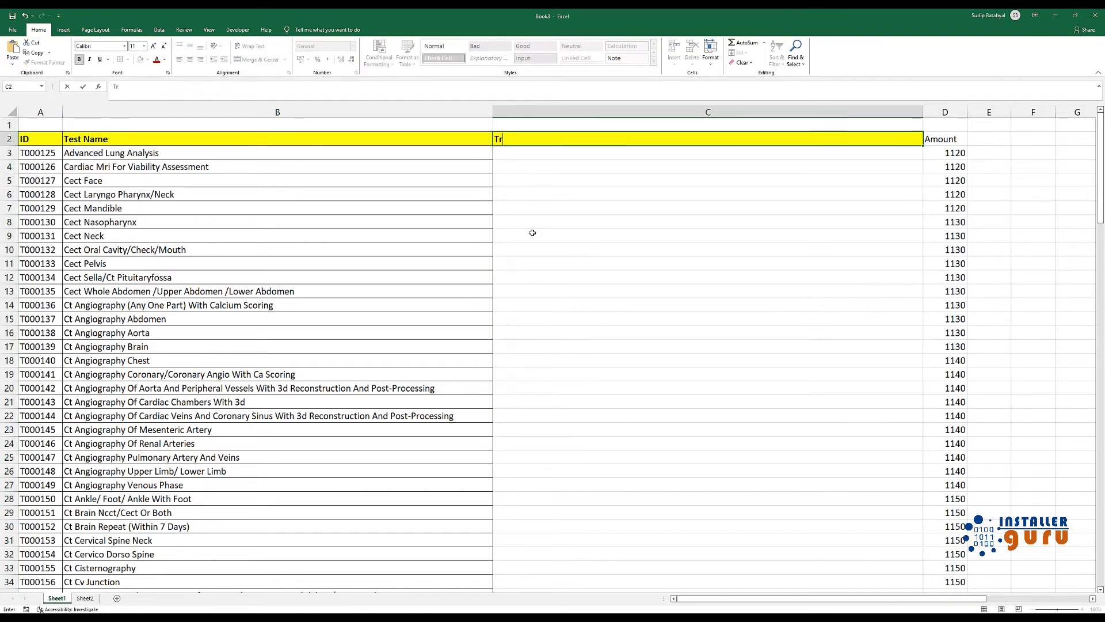
pyautogui.write('im')
pyautogui.press('Return')
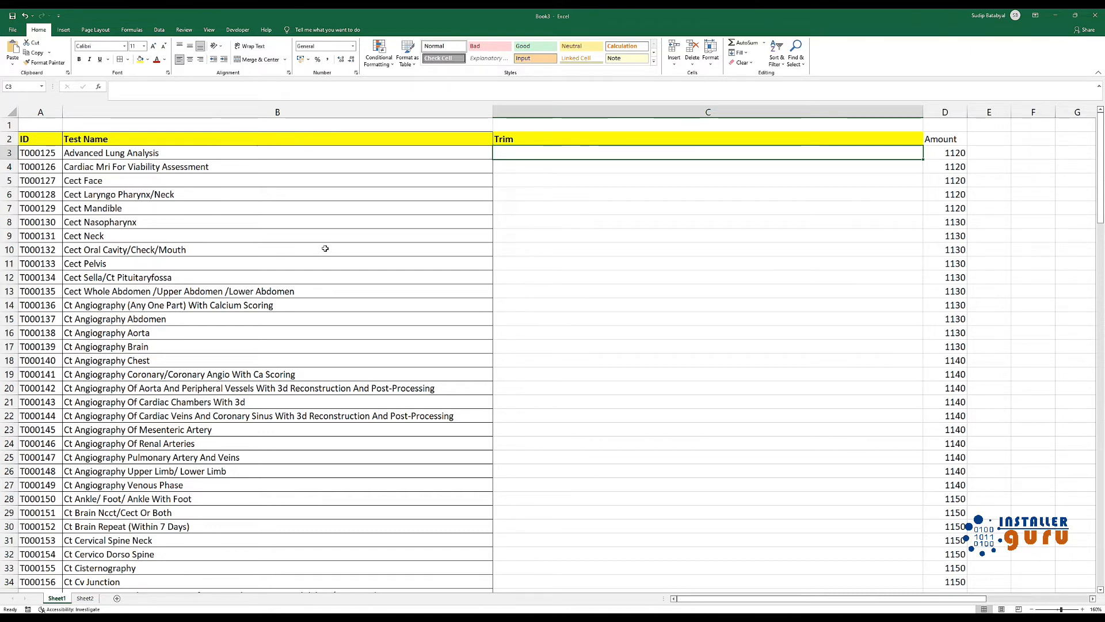
# Add a trailing space to the test names in B3 and B5 and check the end of each entry
pyautogui.doubleClick(211, 153)
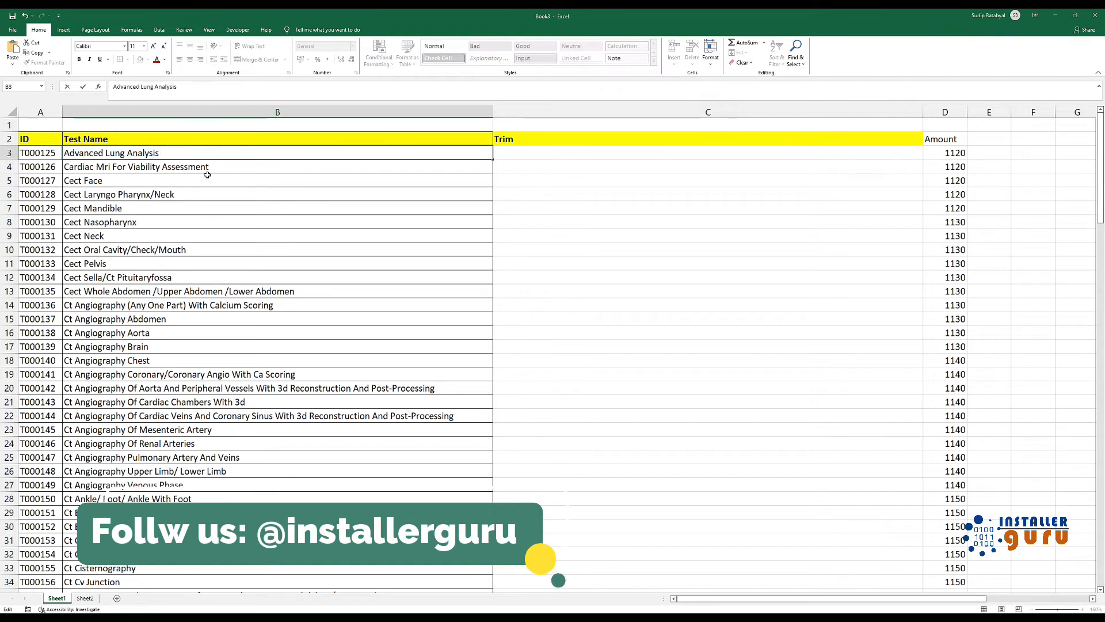
pyautogui.click(207, 181)
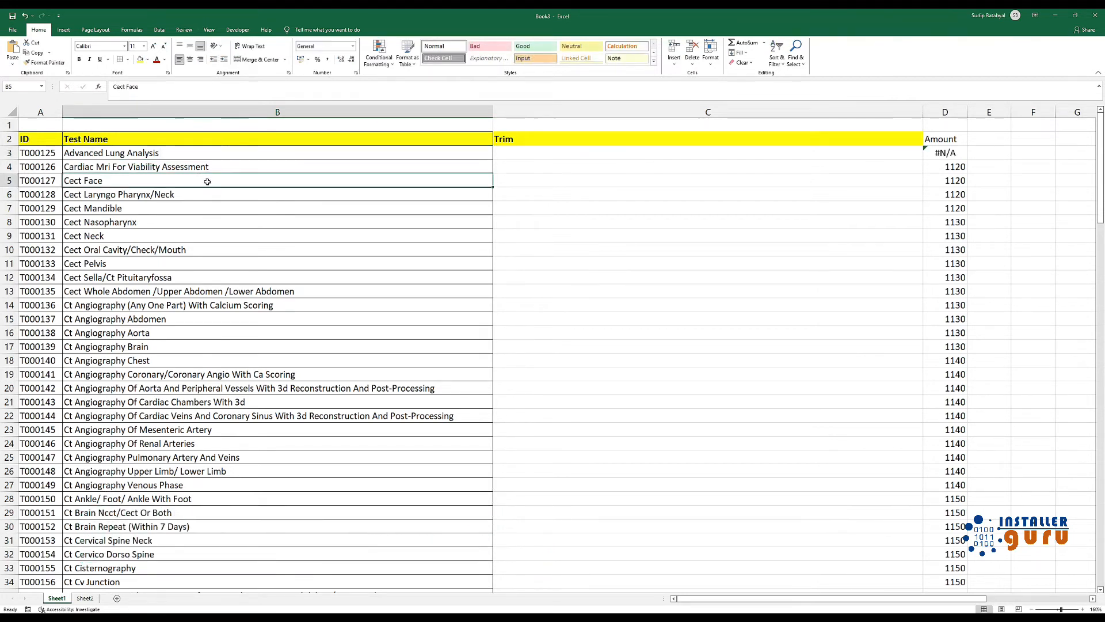
pyautogui.doubleClick(202, 183)
pyautogui.click(244, 197)
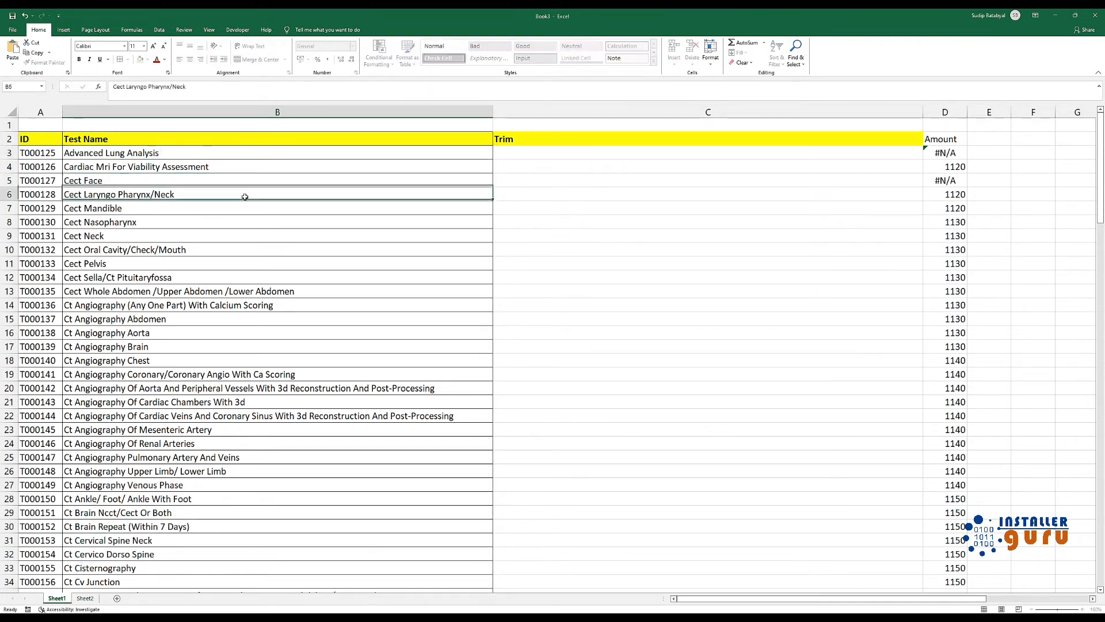
pyautogui.click(125, 186)
pyautogui.doubleClick(166, 153)
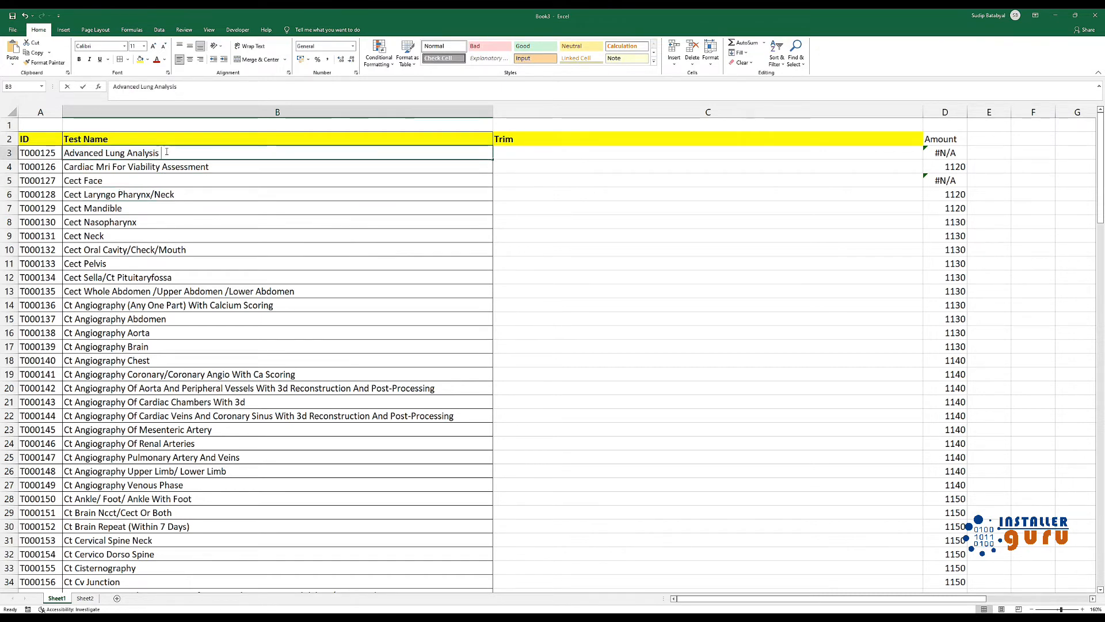
pyautogui.click(128, 182)
pyautogui.doubleClick(127, 182)
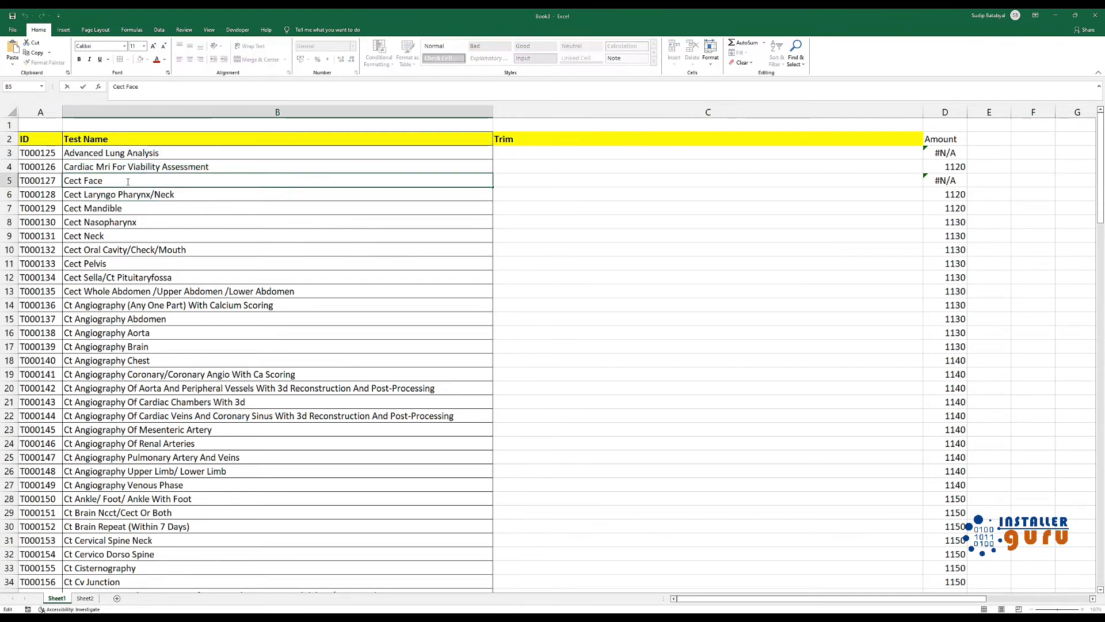
# Enter a TRIM formula in C3 that references the test names in B3:B145
pyautogui.click(506, 153)
pyautogui.write('+')
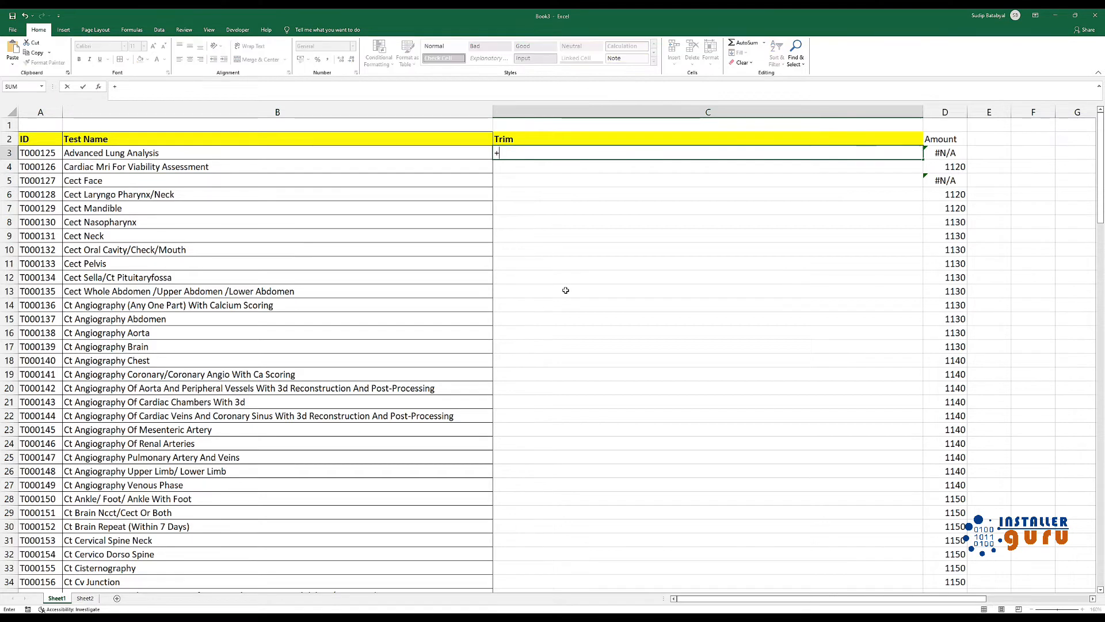
pyautogui.write('trim')
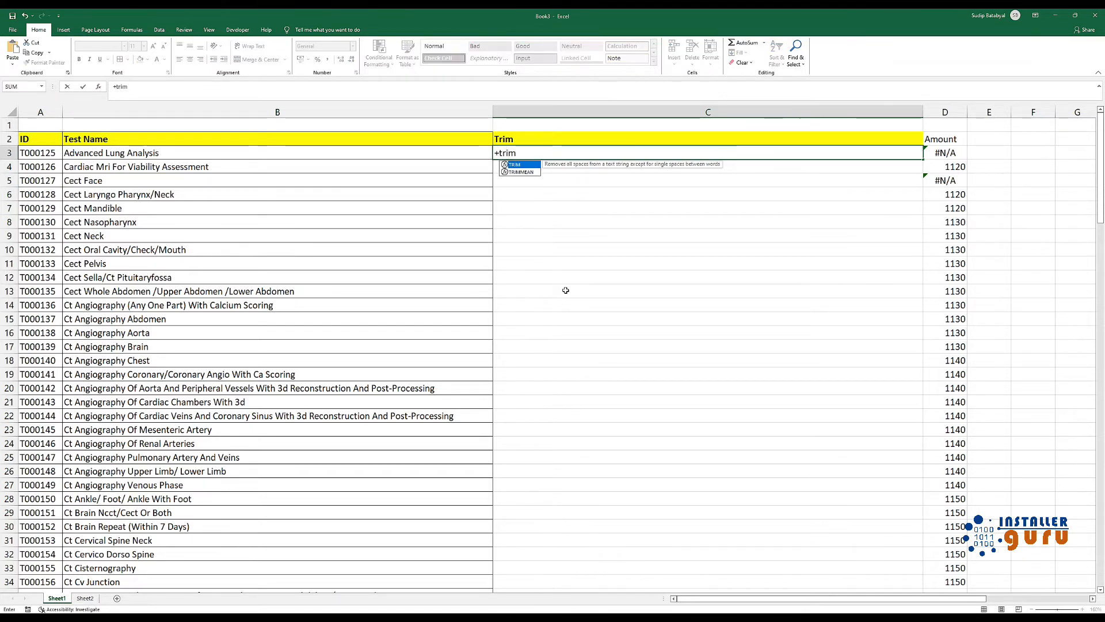
pyautogui.write('(')
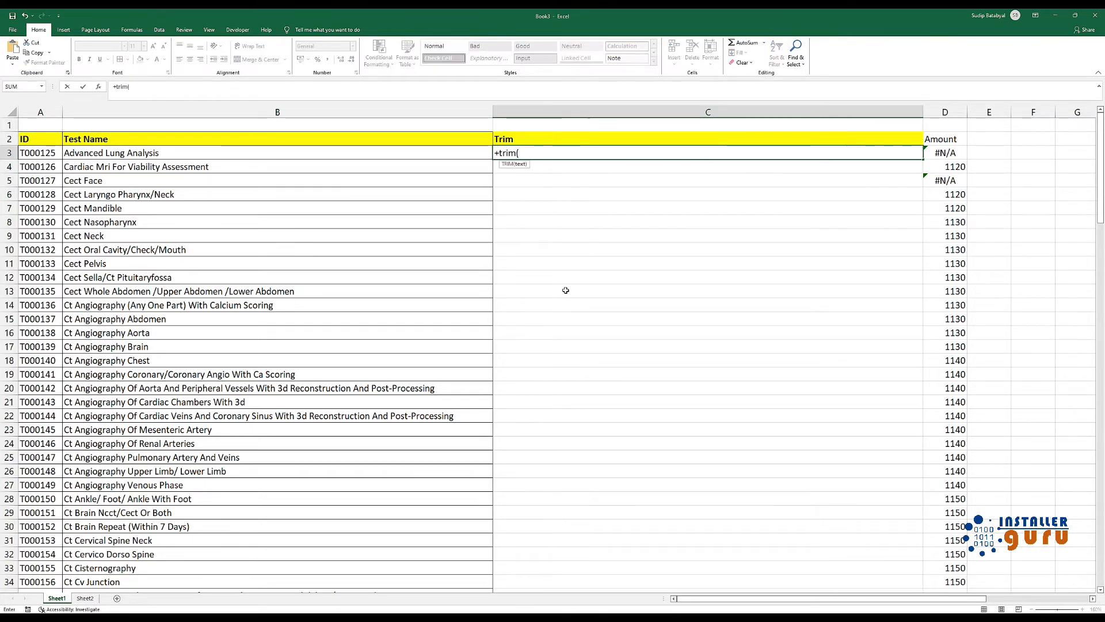
pyautogui.click(168, 154)
pyautogui.hotkey('ctrl', 'shift', 'Down')
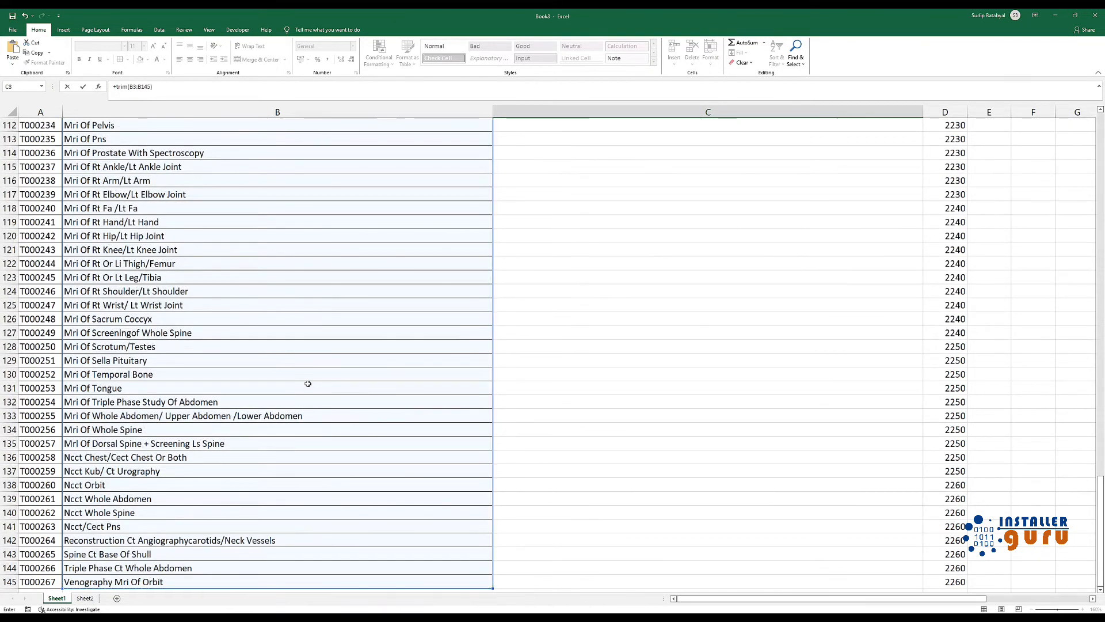
pyautogui.press('Return')
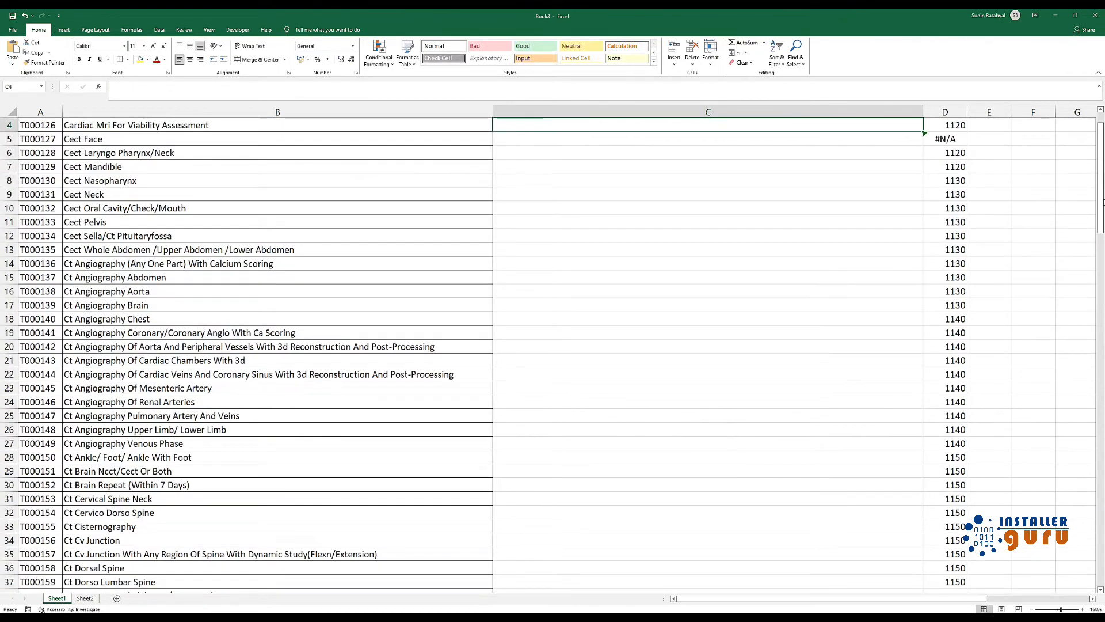
# Fill the C3 TRIM formula down the Trim column
pyautogui.scroll(1, 1103, 201)
pyautogui.press('Up')
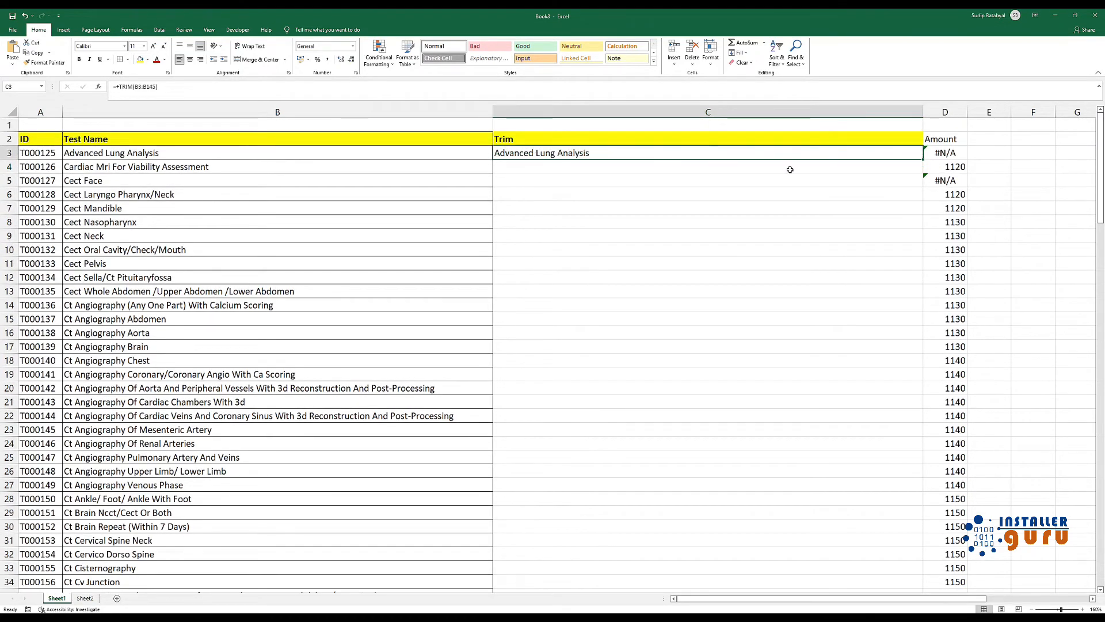
pyautogui.doubleClick(925, 157)
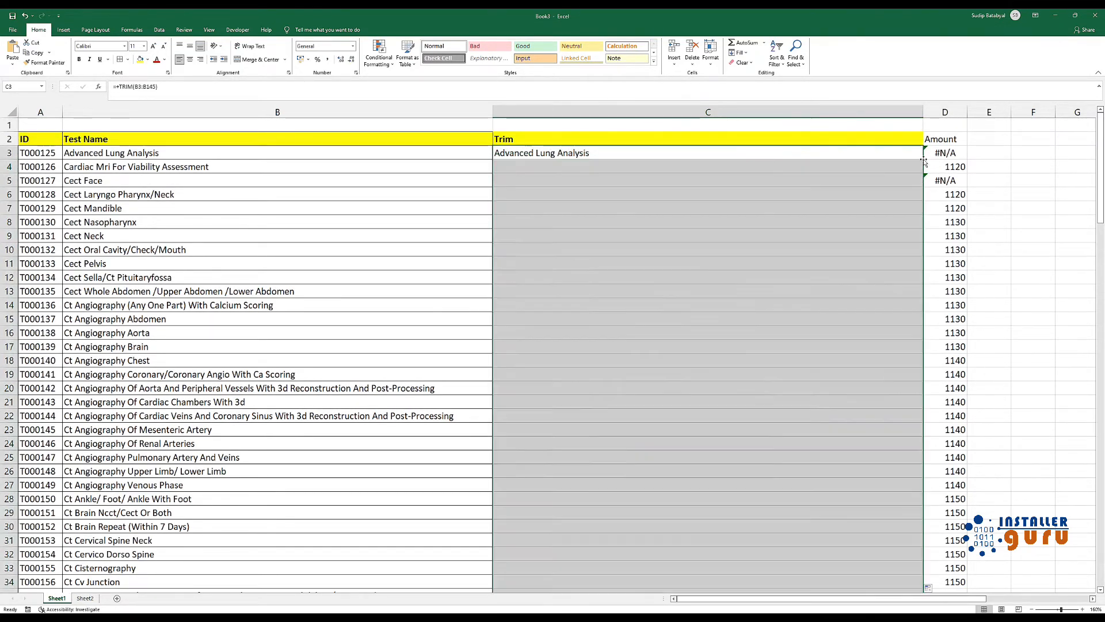
pyautogui.click(723, 264)
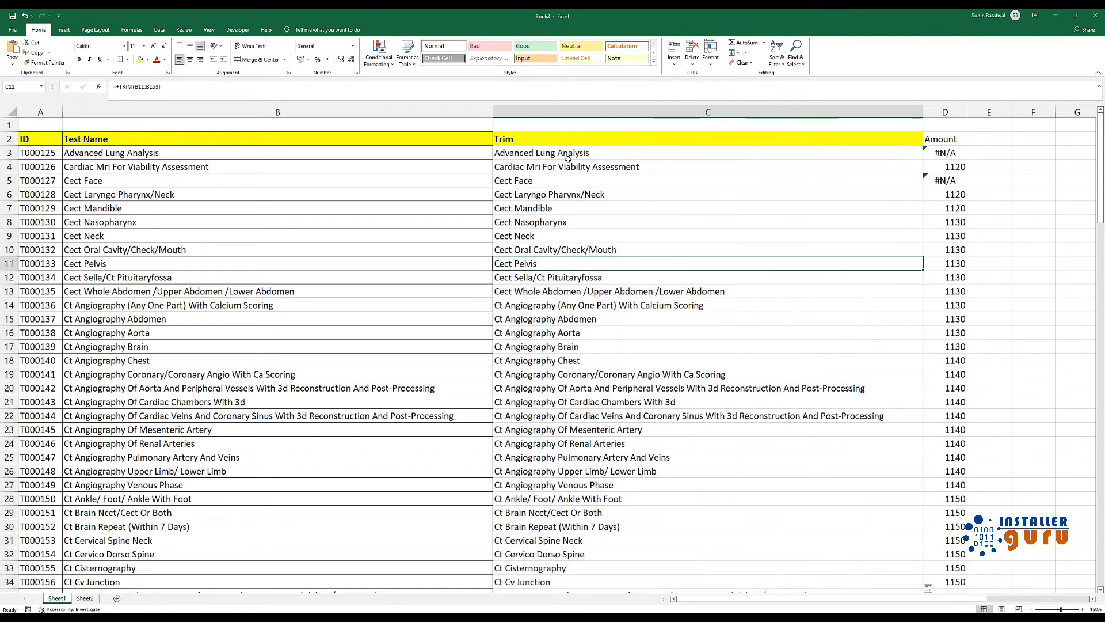
# Inspect the TRIM formulas in C3 and C5 of the Trim column
pyautogui.click(581, 154)
pyautogui.press('F2')
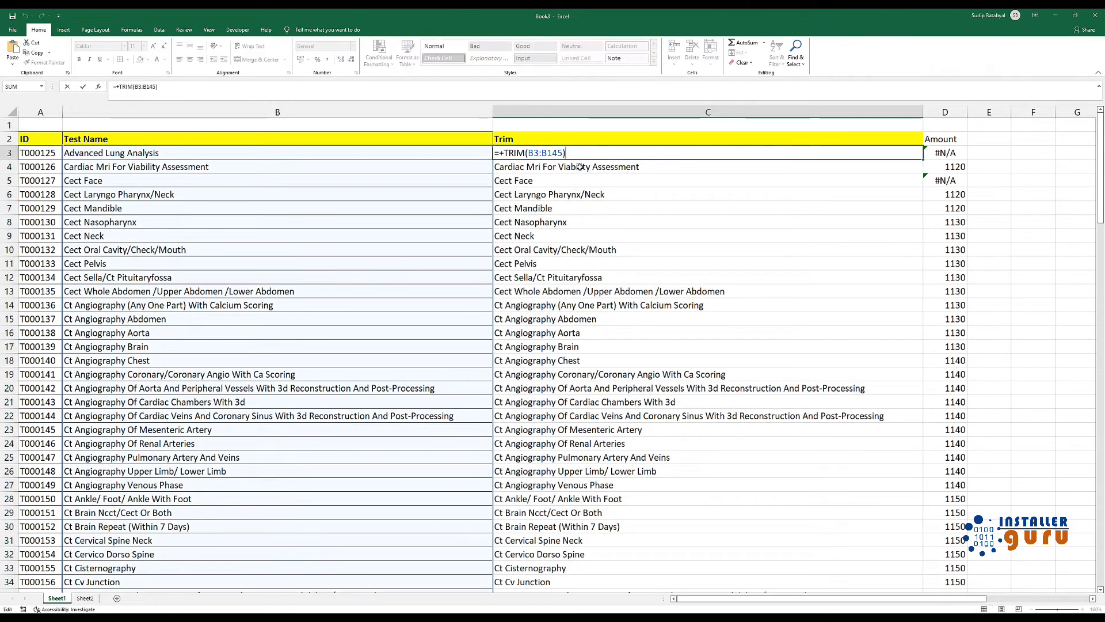
pyautogui.press('Escape')
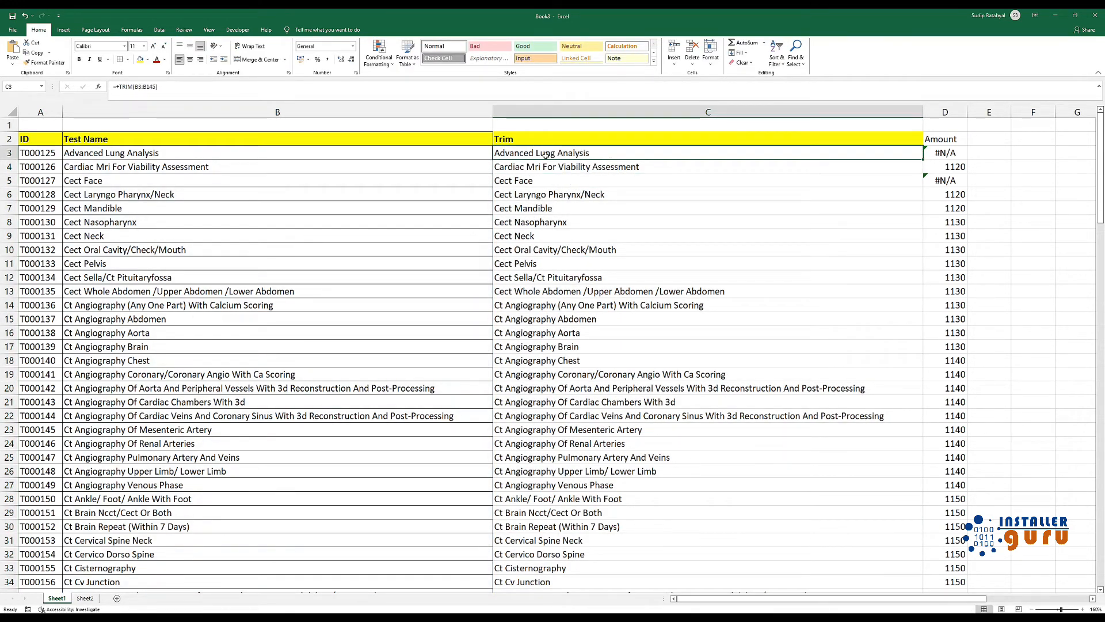
pyautogui.doubleClick(564, 181)
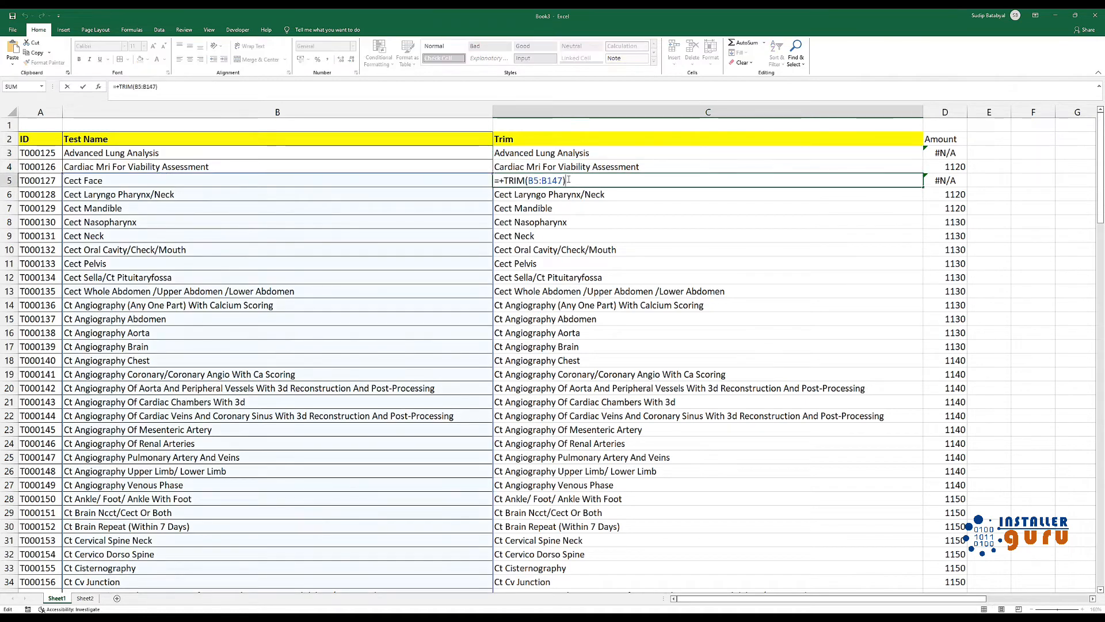
pyautogui.click(600, 154)
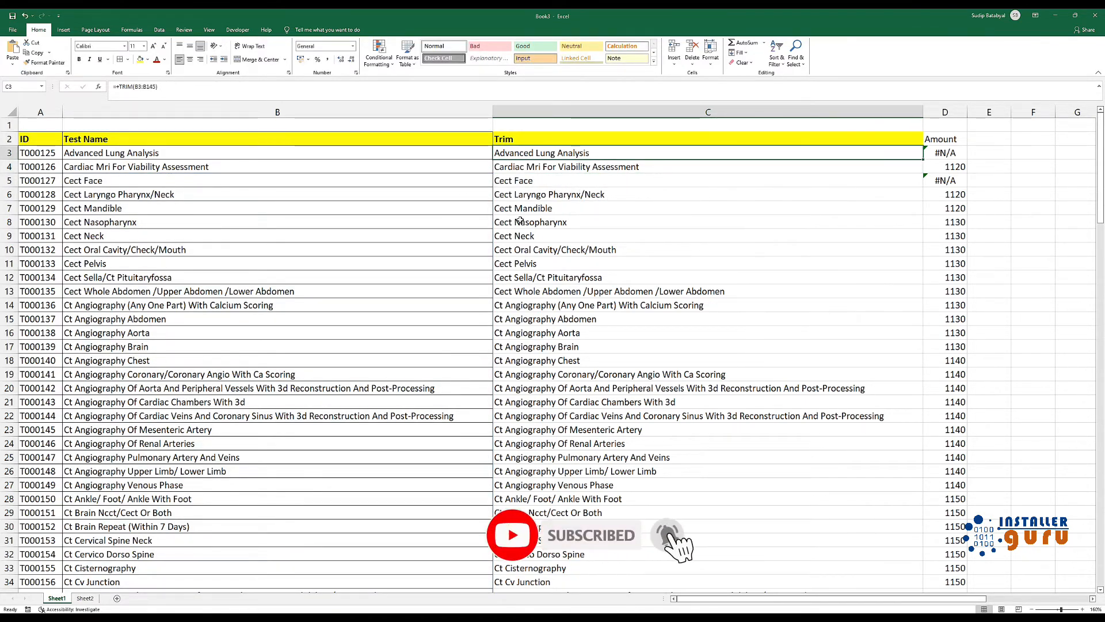
# Delete the Trim column from Sheet1
pyautogui.click(682, 110)
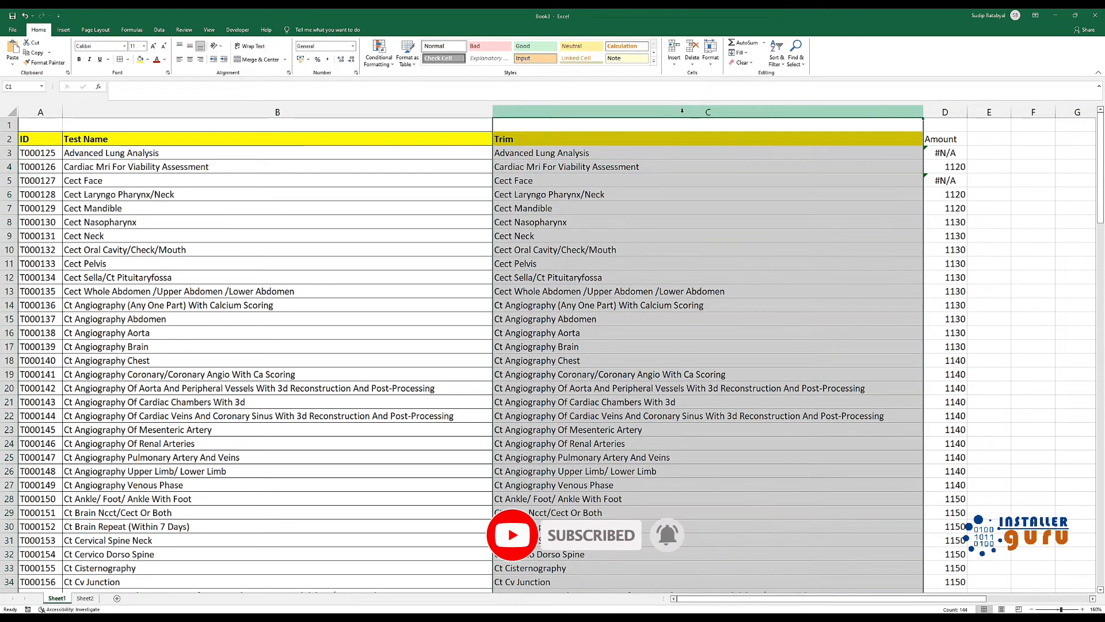
pyautogui.rightClick(682, 111)
pyautogui.click(708, 201)
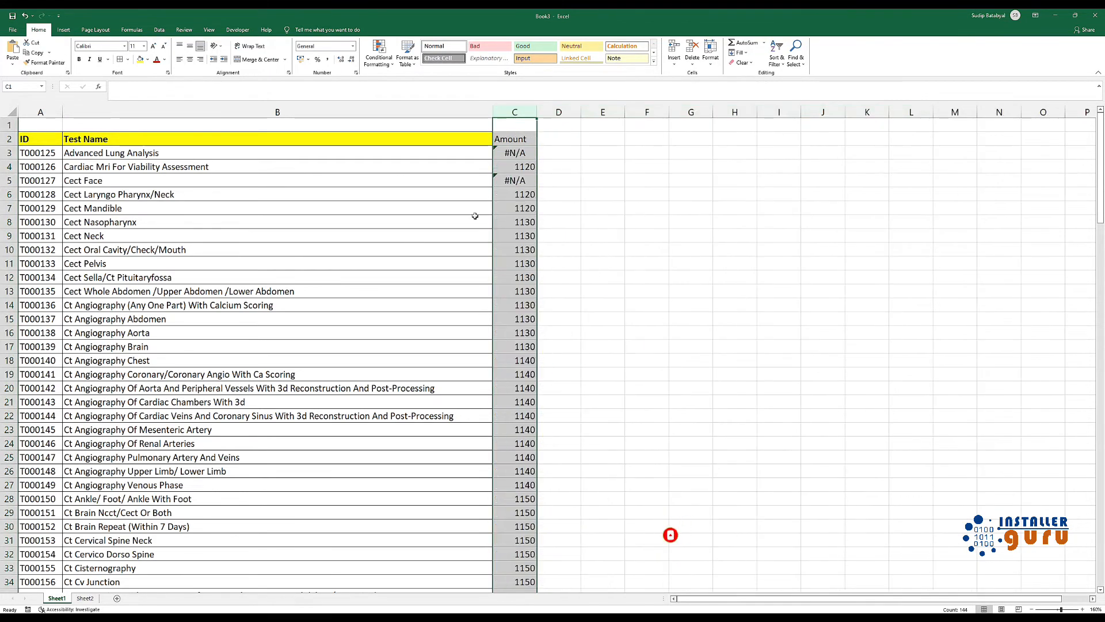
# Remove the trailing spaces from the test names in B5 and B3
pyautogui.doubleClick(162, 184)
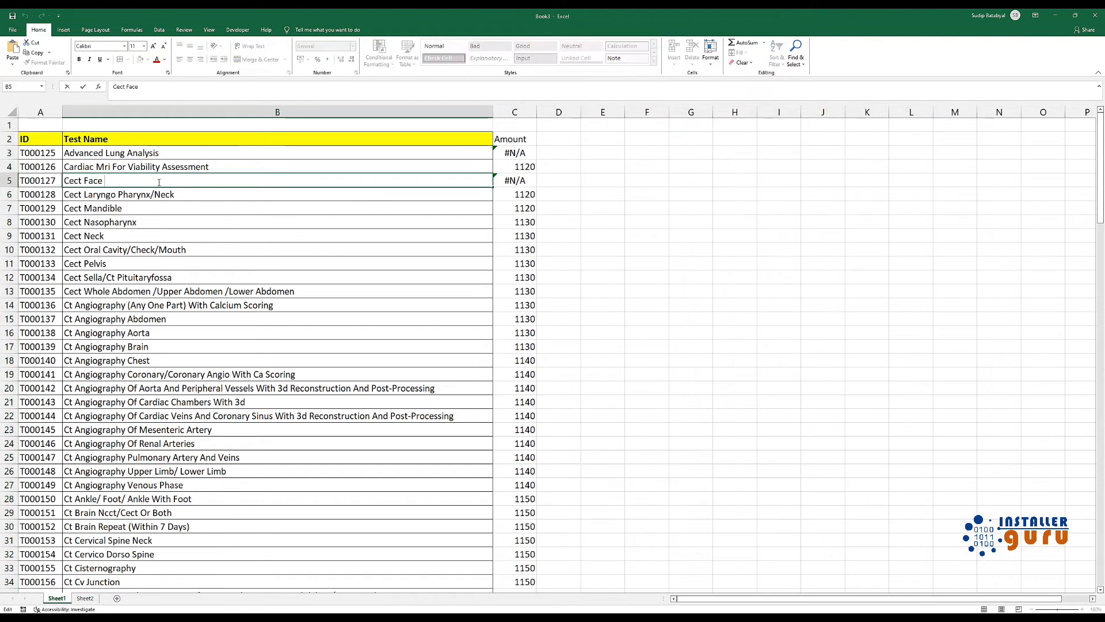
pyautogui.doubleClick(160, 152)
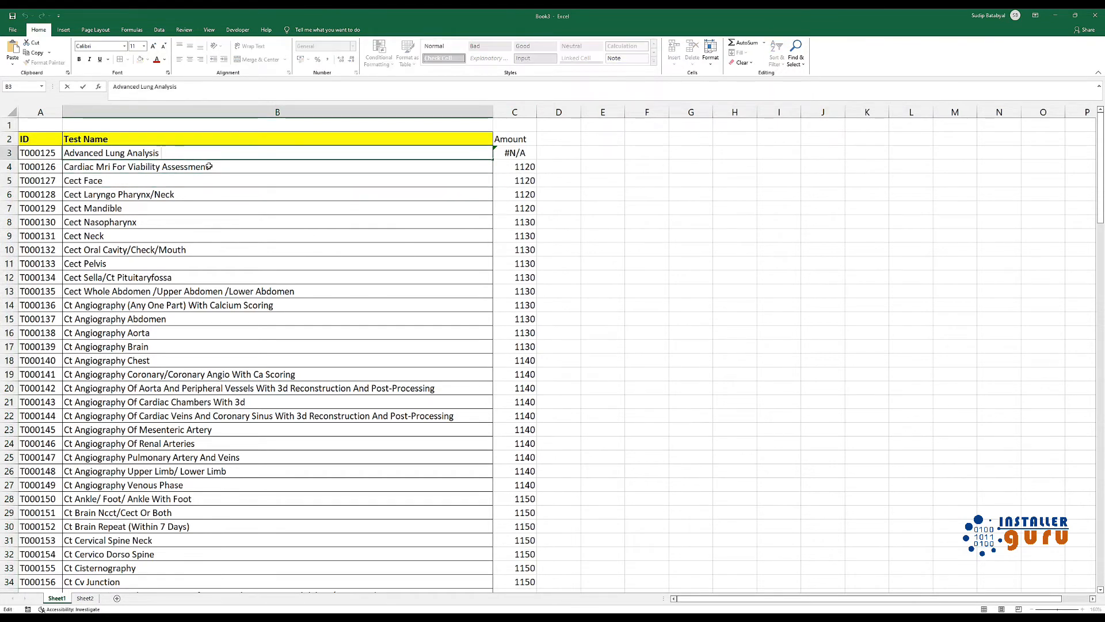
pyautogui.press('Return')
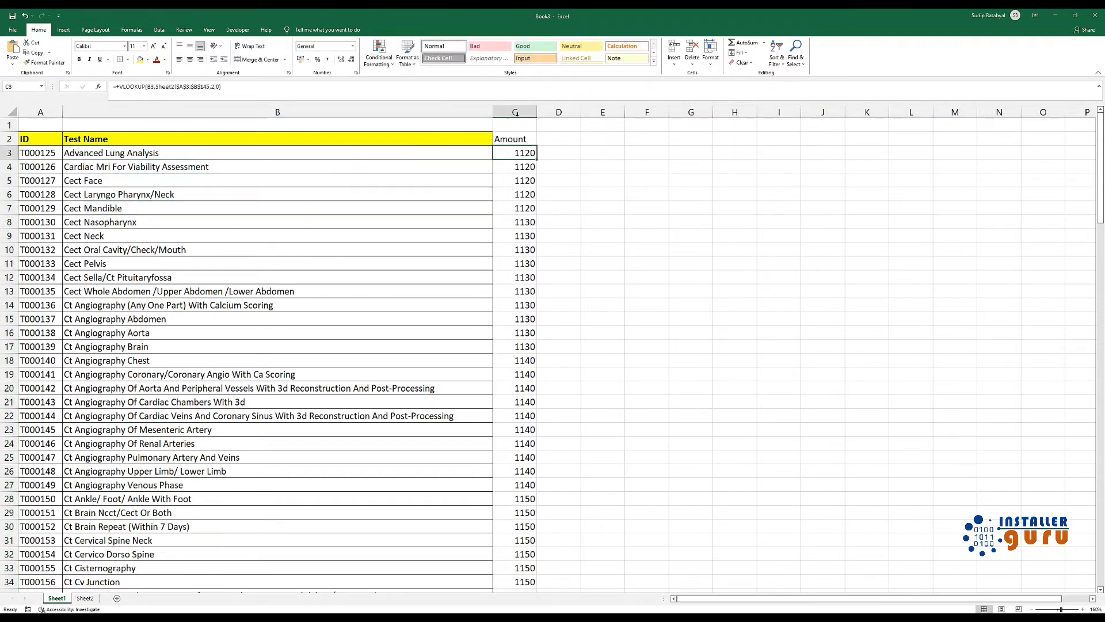
# Clear the heading and all VLOOKUP formulas from the Amount column on Sheet1
pyautogui.click(515, 111)
pyautogui.press('Delete')
pyautogui.click(507, 144)
pyautogui.click(249, 143)
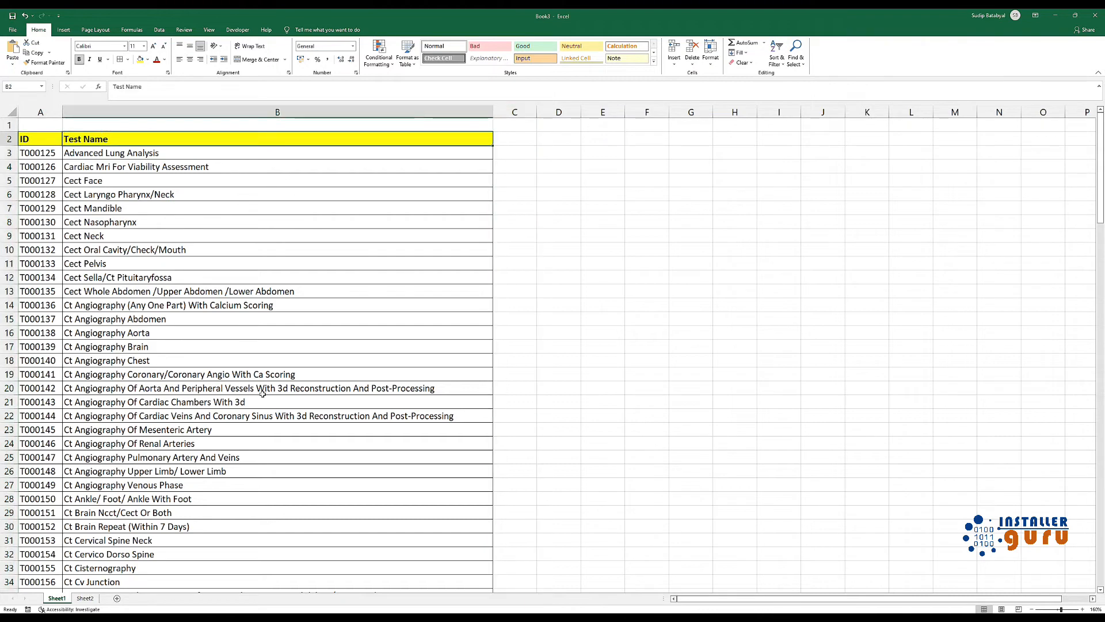
# Format A2:B145 on Sheet2 as a table with headers, applying a black gridded Medium style and clearing the existing formatting
pyautogui.click(85, 599)
pyautogui.click(446, 217)
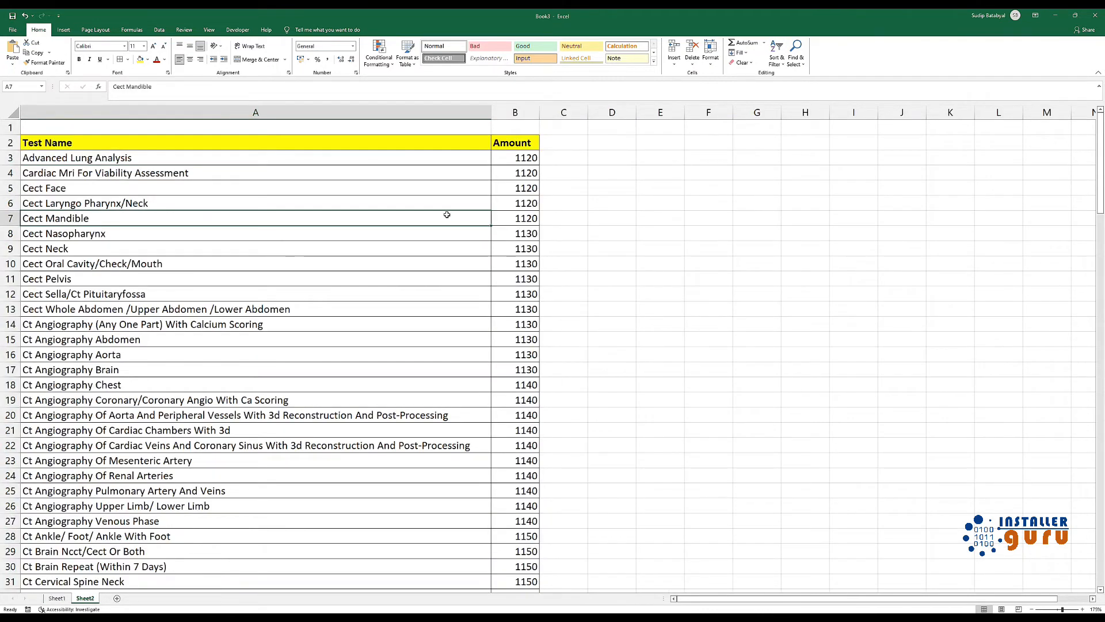
pyautogui.click(80, 142)
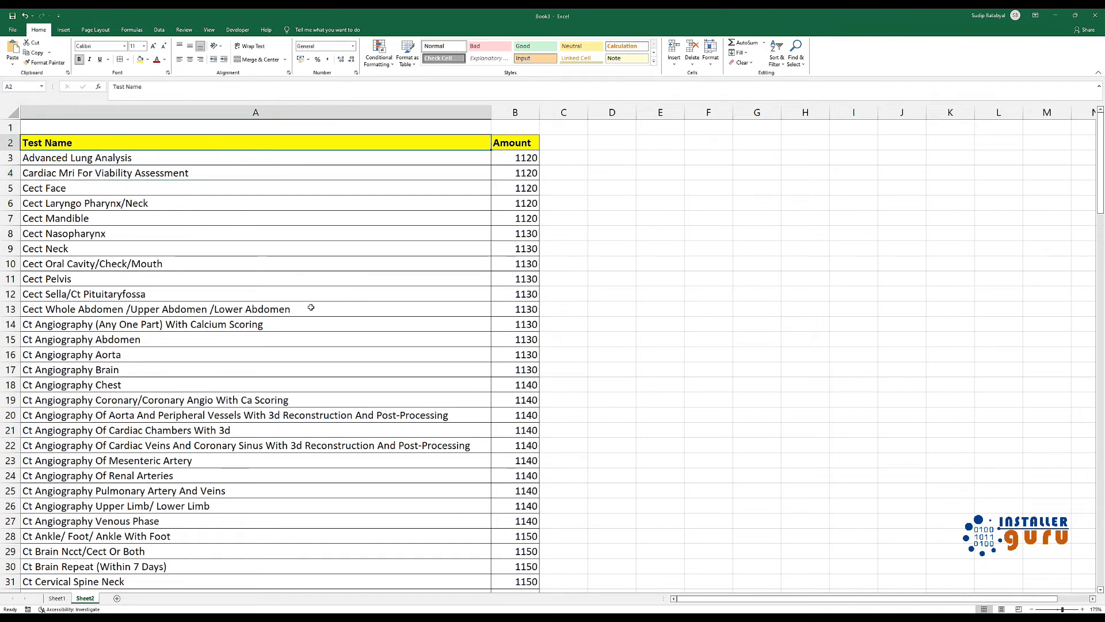
pyautogui.hotkey('ctrl', 'shift', 'Right')
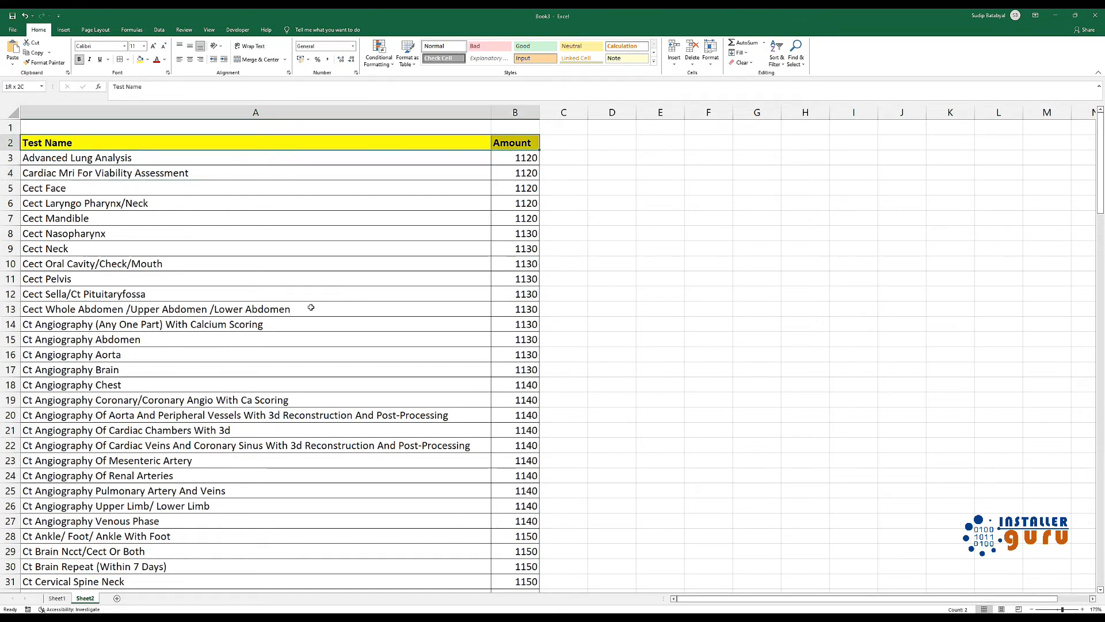
pyautogui.hotkey('ctrl', 'shift', 'Down')
pyautogui.click(407, 61)
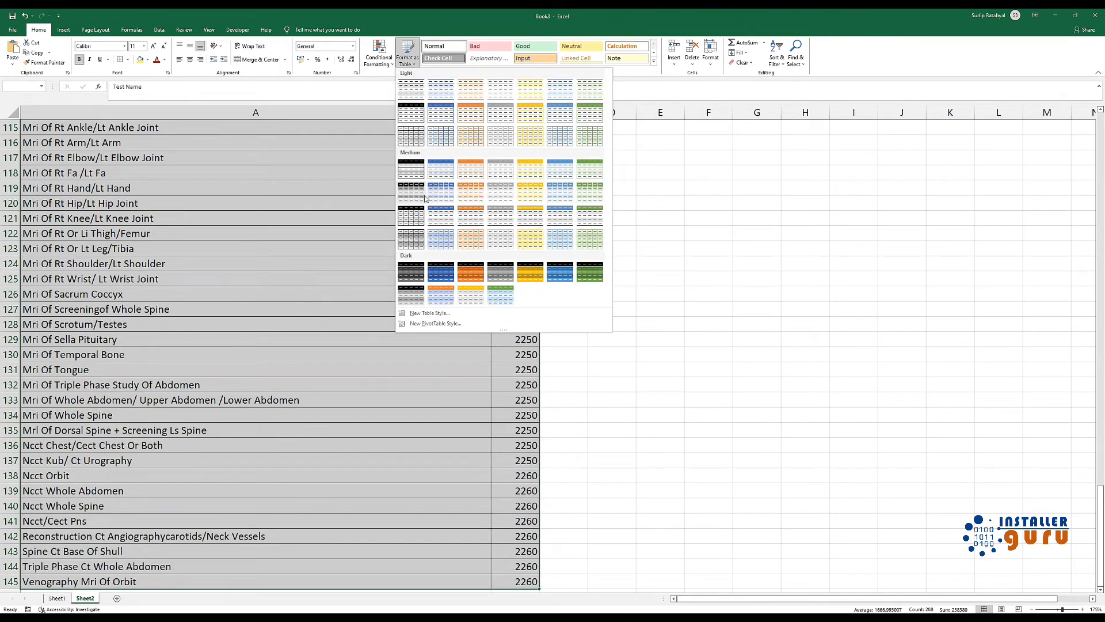
pyautogui.rightClick(412, 216)
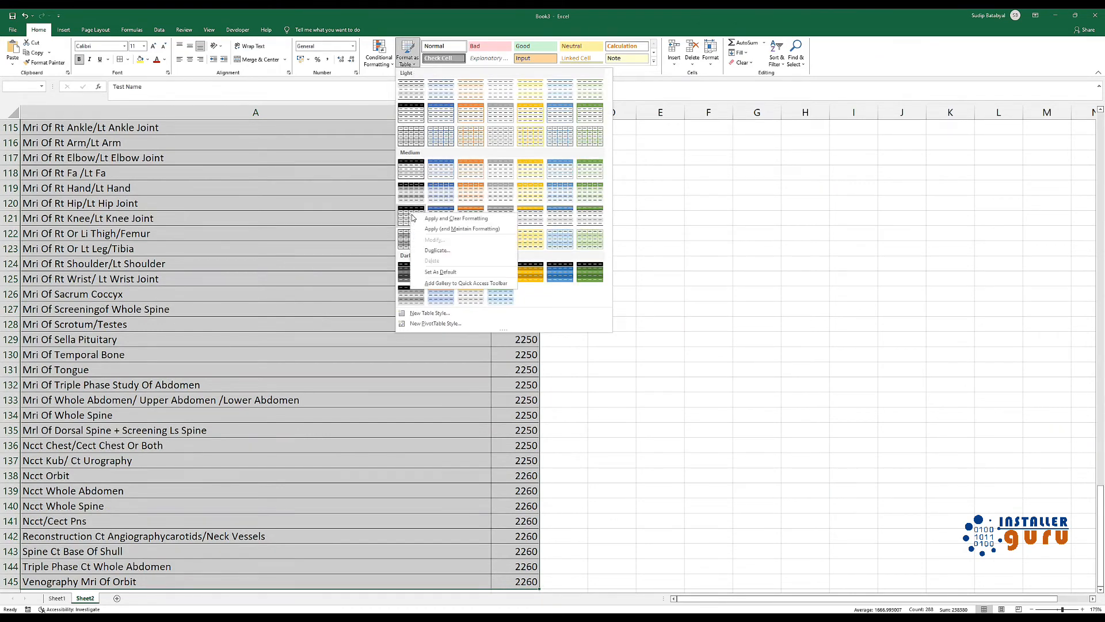
pyautogui.click(437, 219)
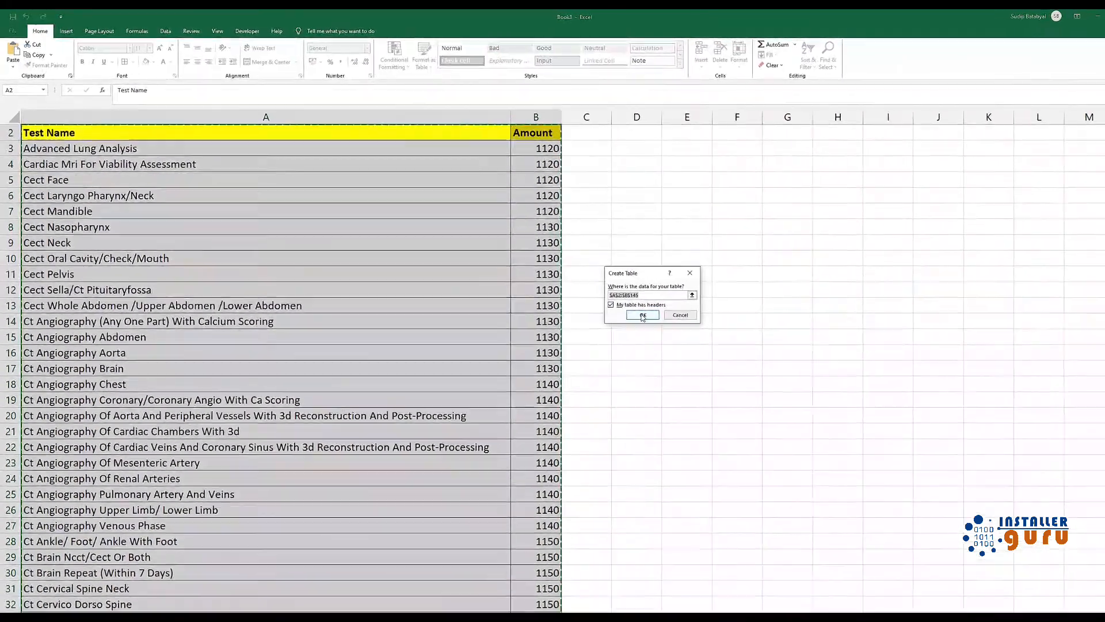
pyautogui.click(621, 305)
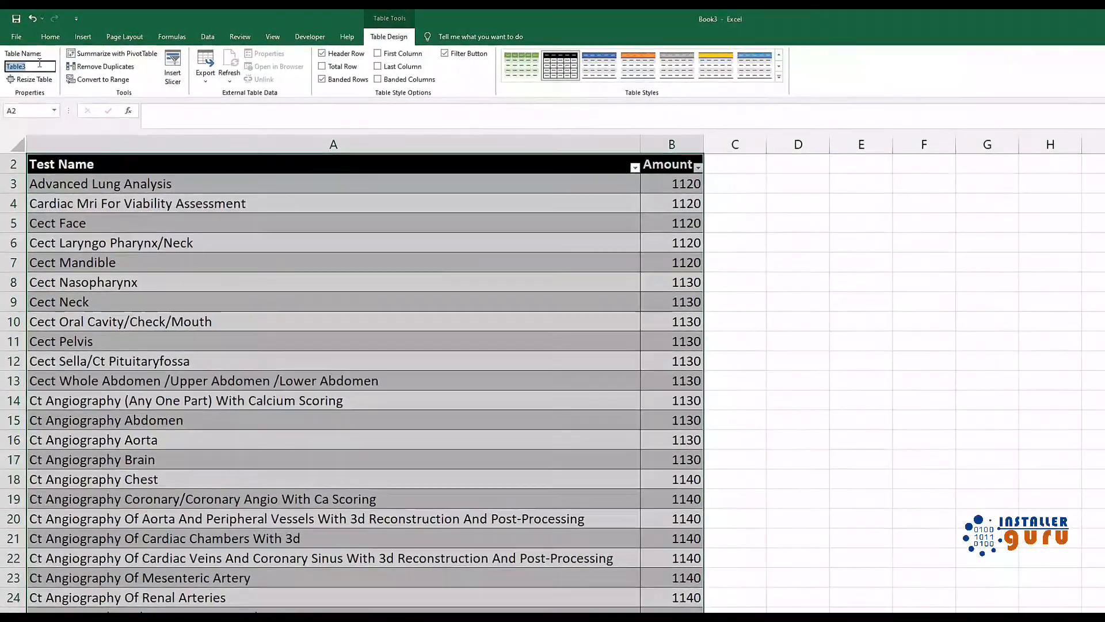
# Name the Sheet2 table "rate" and turn off its filter buttons
pyautogui.doubleClick(36, 57)
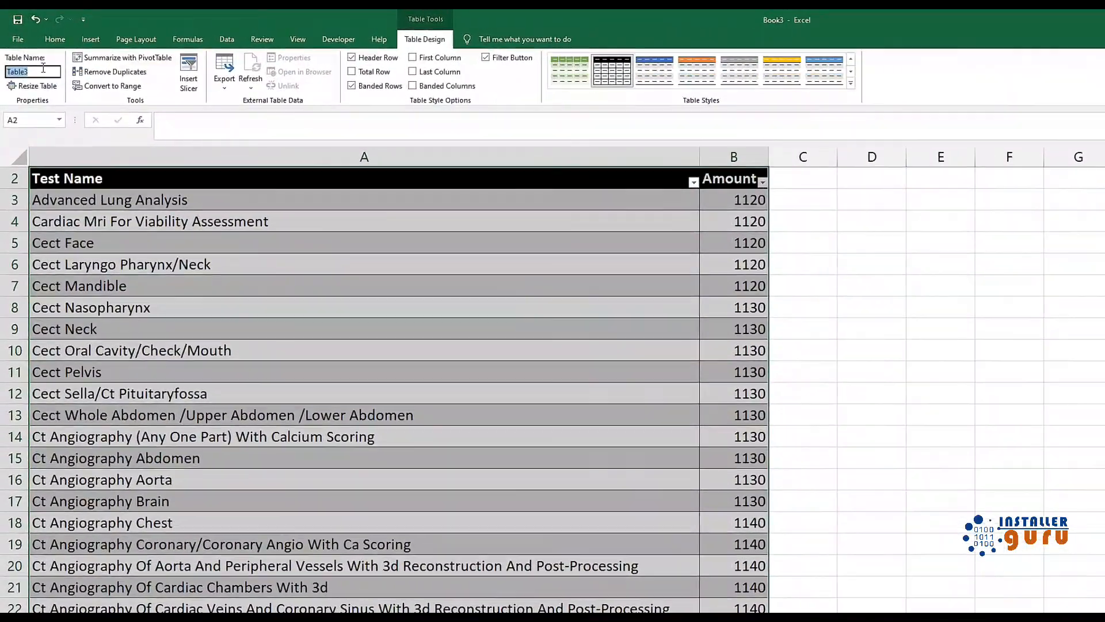
pyautogui.write('rate')
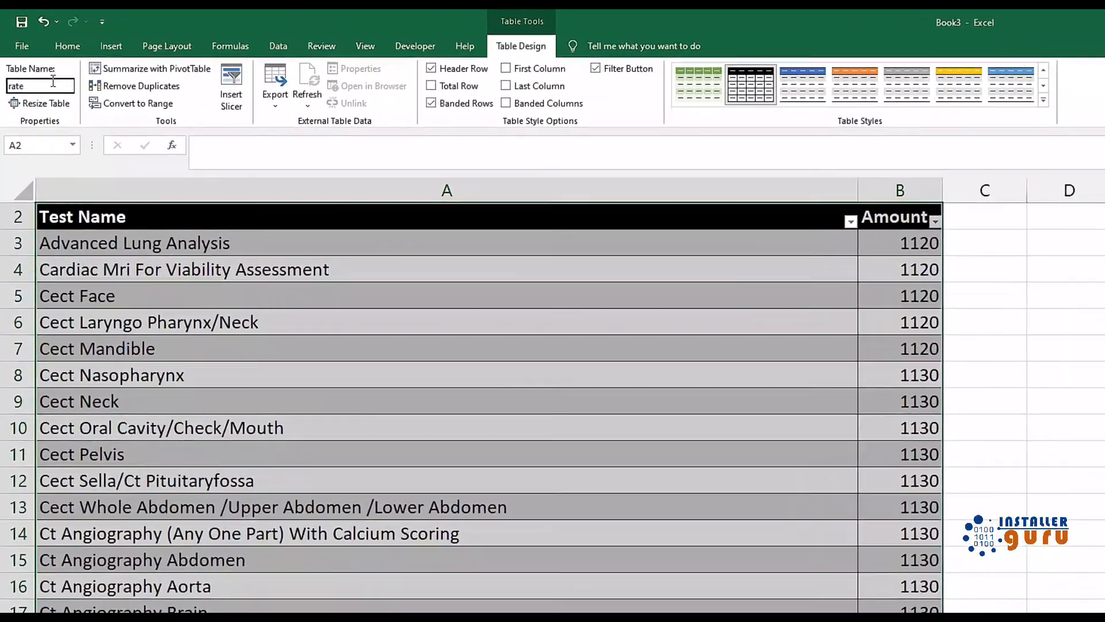
pyautogui.press('Return')
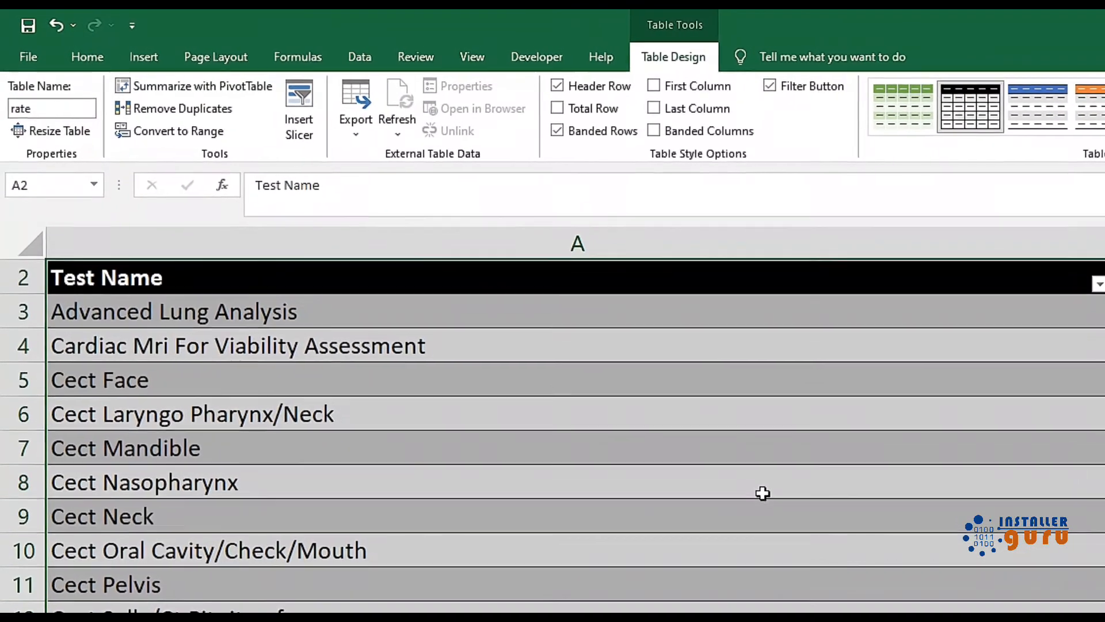
pyautogui.click(708, 456)
pyautogui.click(801, 261)
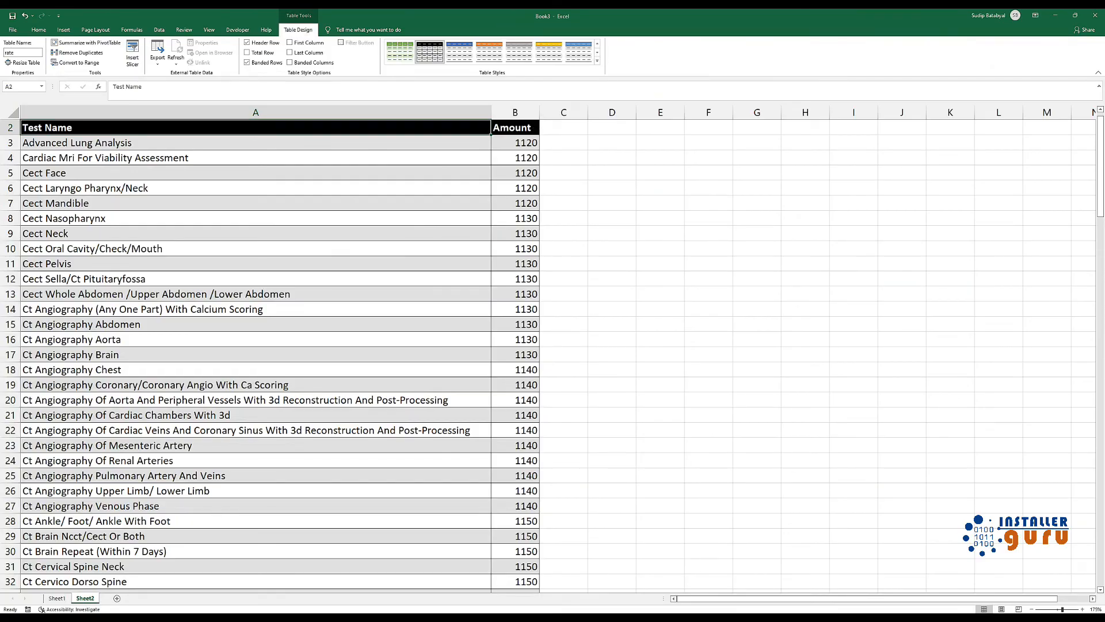
# Enter the heading "amount" in cell C2 of Sheet1
pyautogui.click(57, 598)
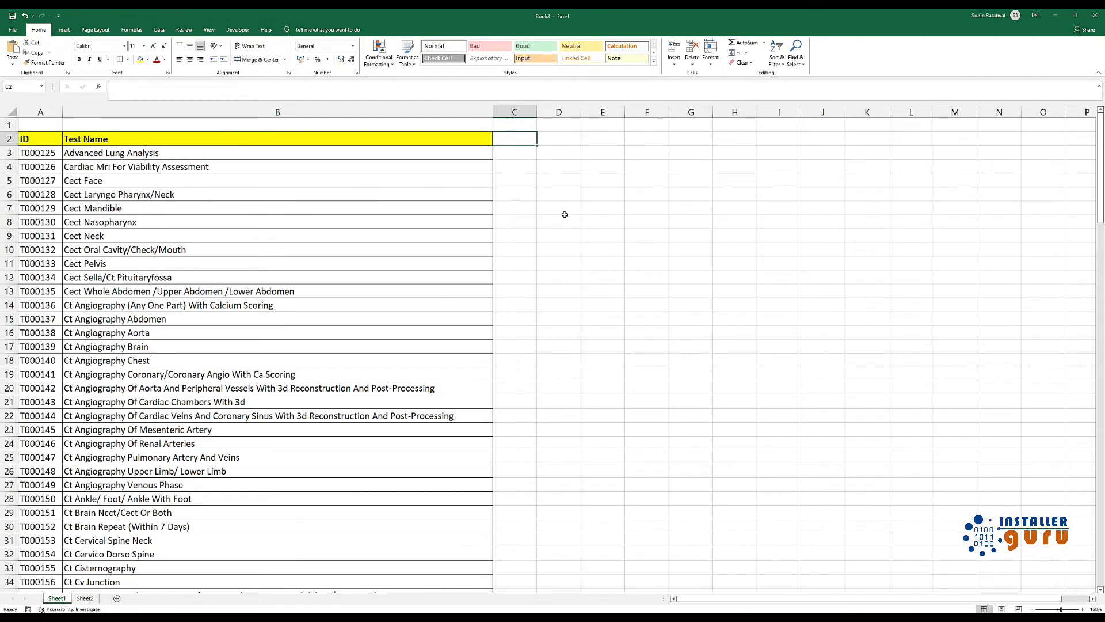
pyautogui.write('amount')
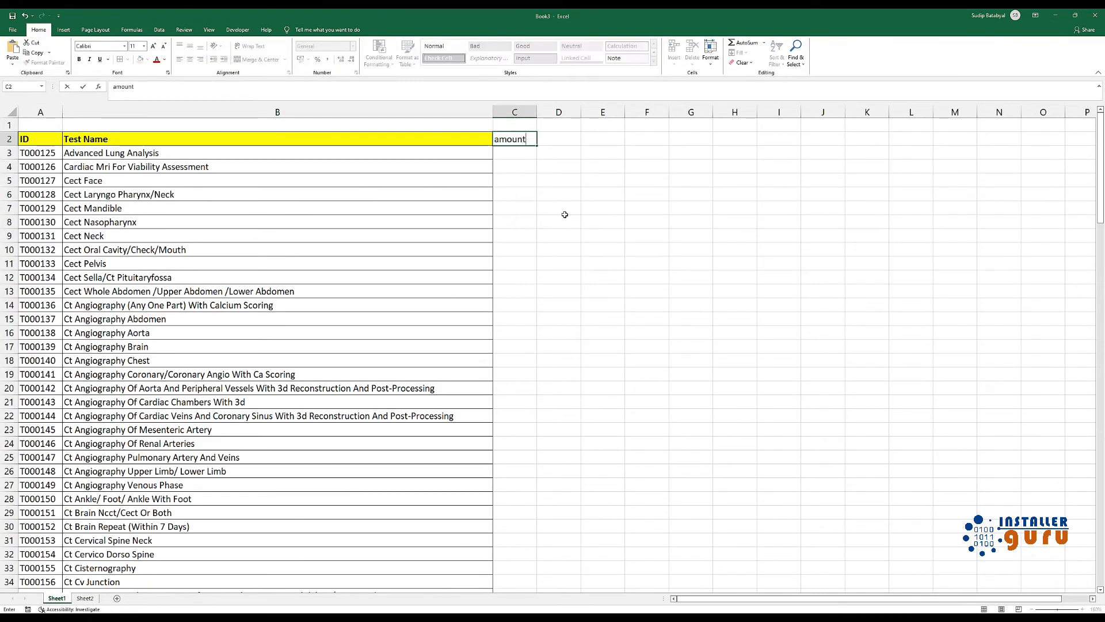
pyautogui.press('Return')
# Enter the formula +vlookup(B3,rate,2,0) in C3 to look up the test's amount from the named table with an exact match
pyautogui.write('+v')
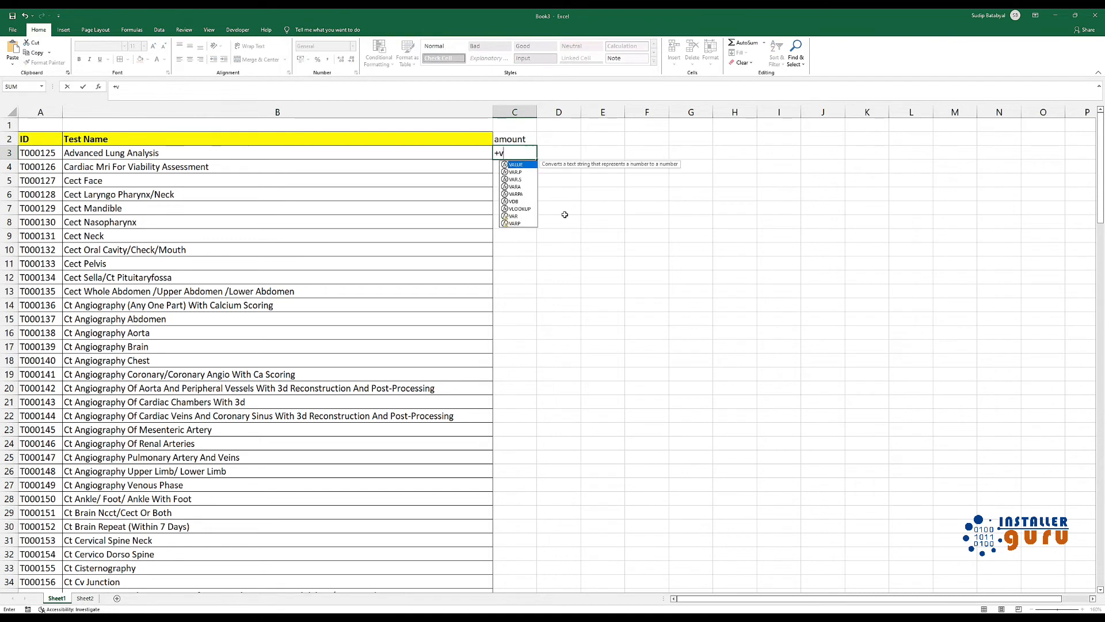
pyautogui.write('lookup(')
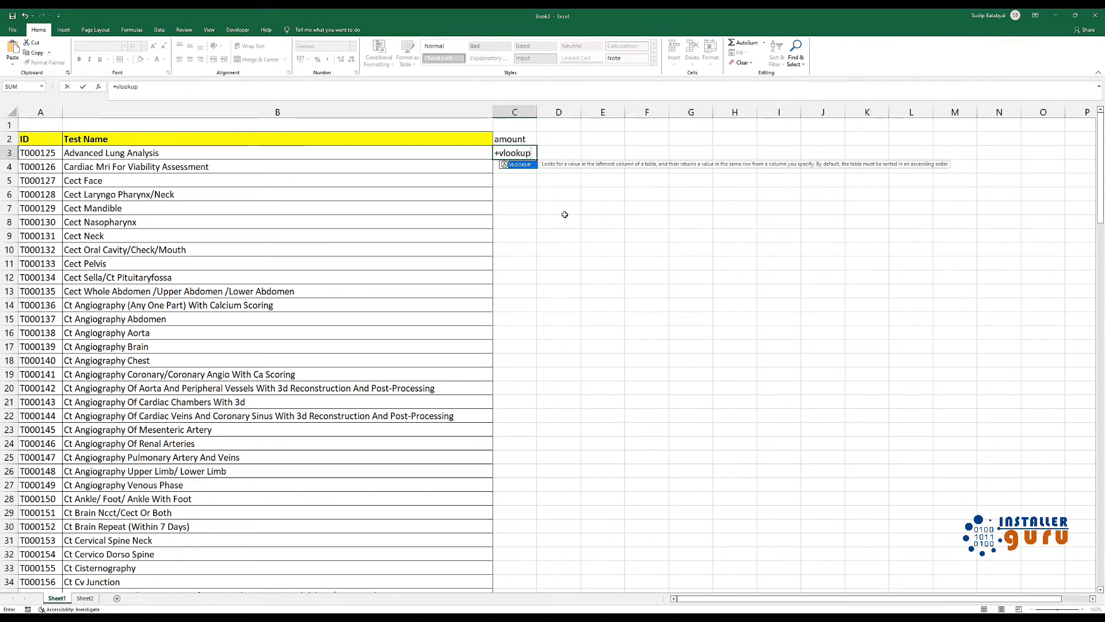
pyautogui.click(170, 149)
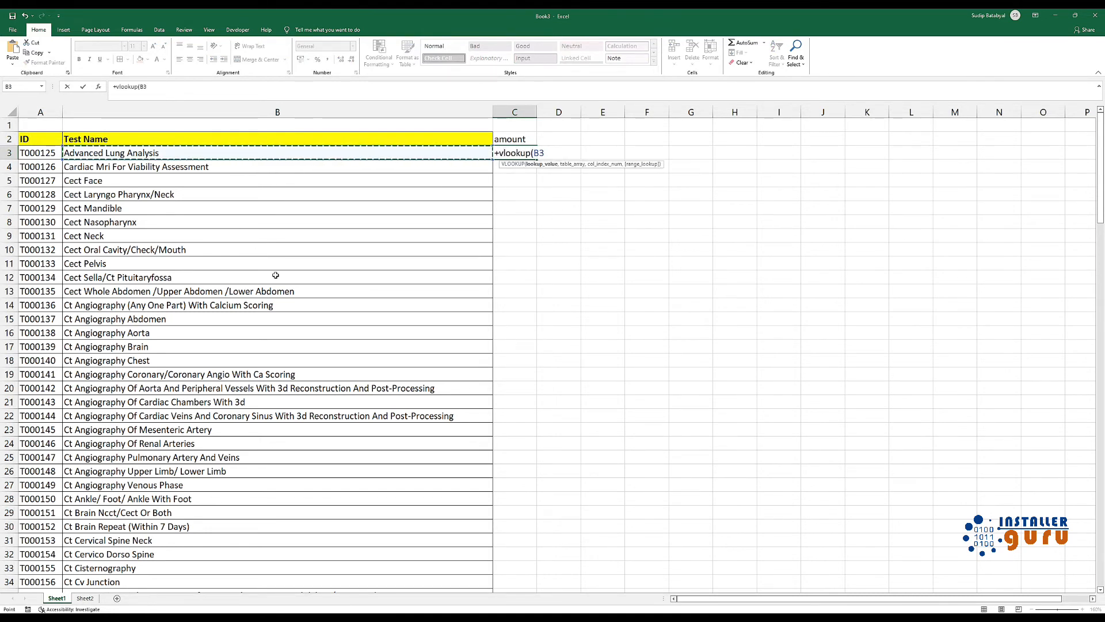
pyautogui.write(',')
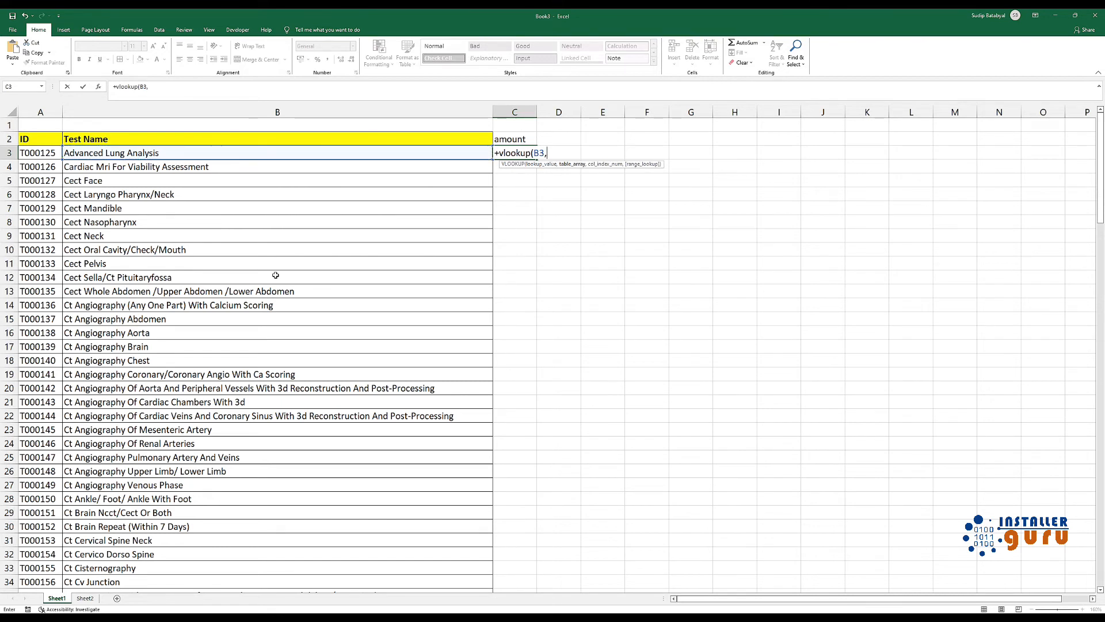
pyautogui.write('rate')
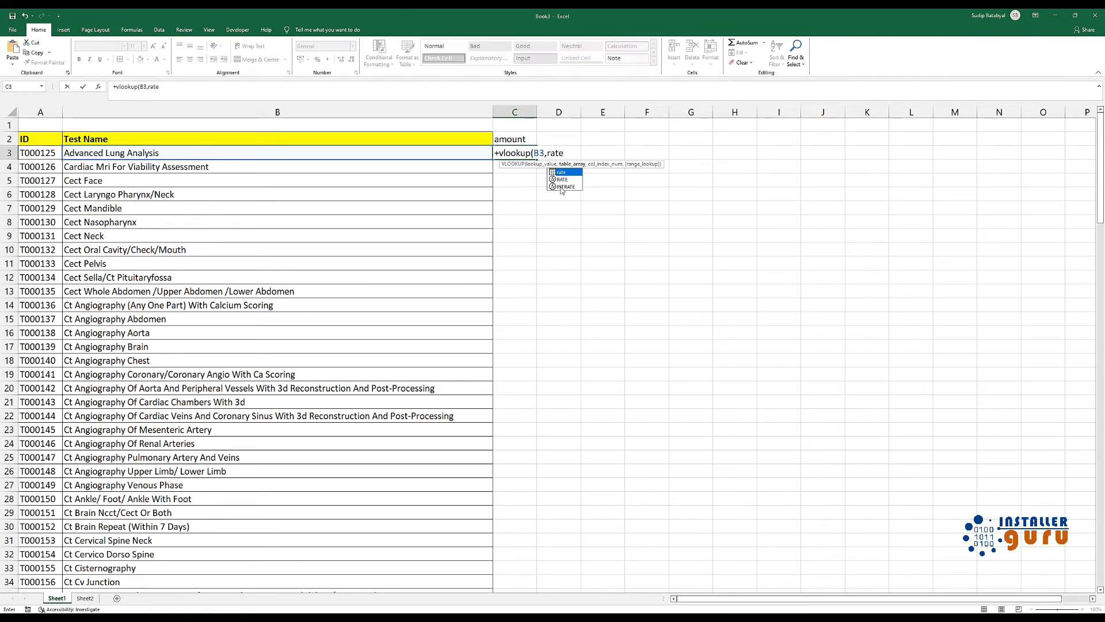
pyautogui.doubleClick(566, 172)
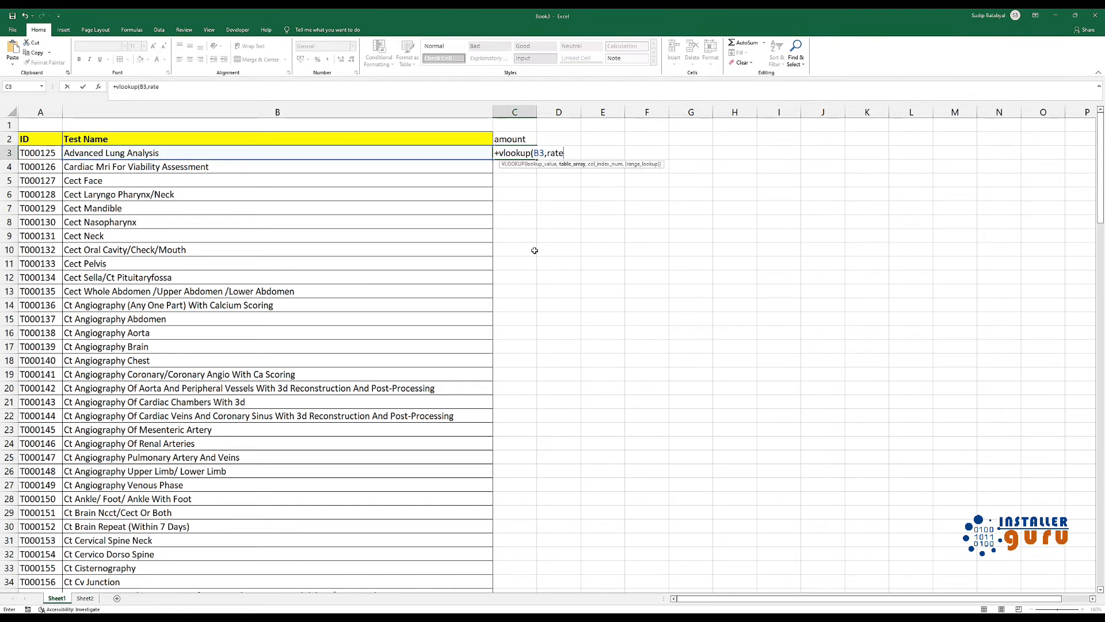
pyautogui.write(',2')
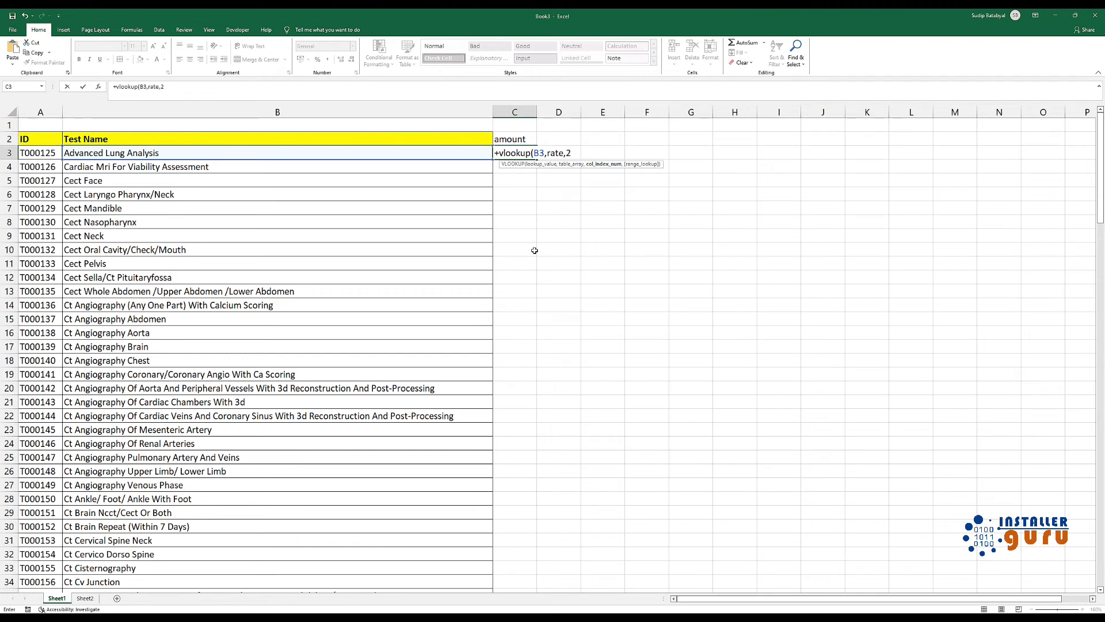
pyautogui.write(')')
pyautogui.press('BackSpace')
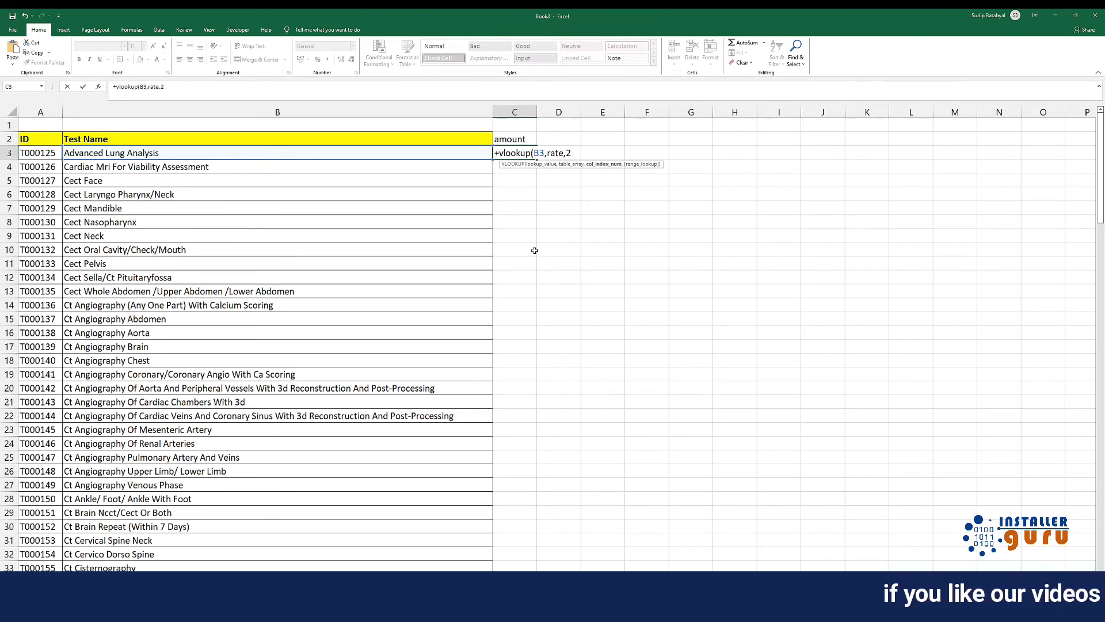
pyautogui.write(',')
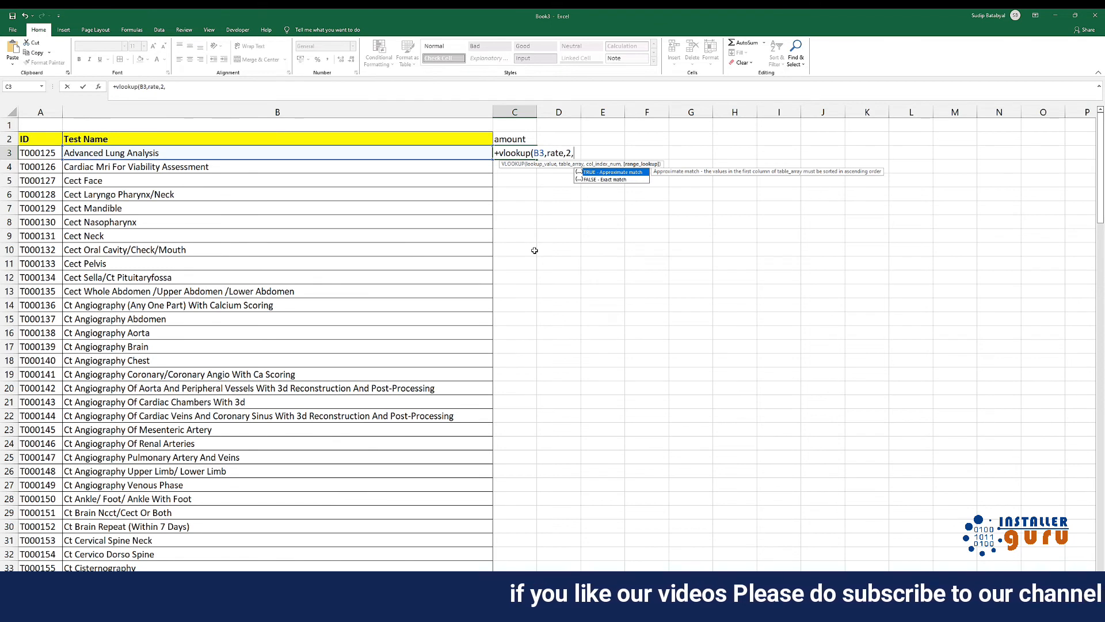
pyautogui.write('0')
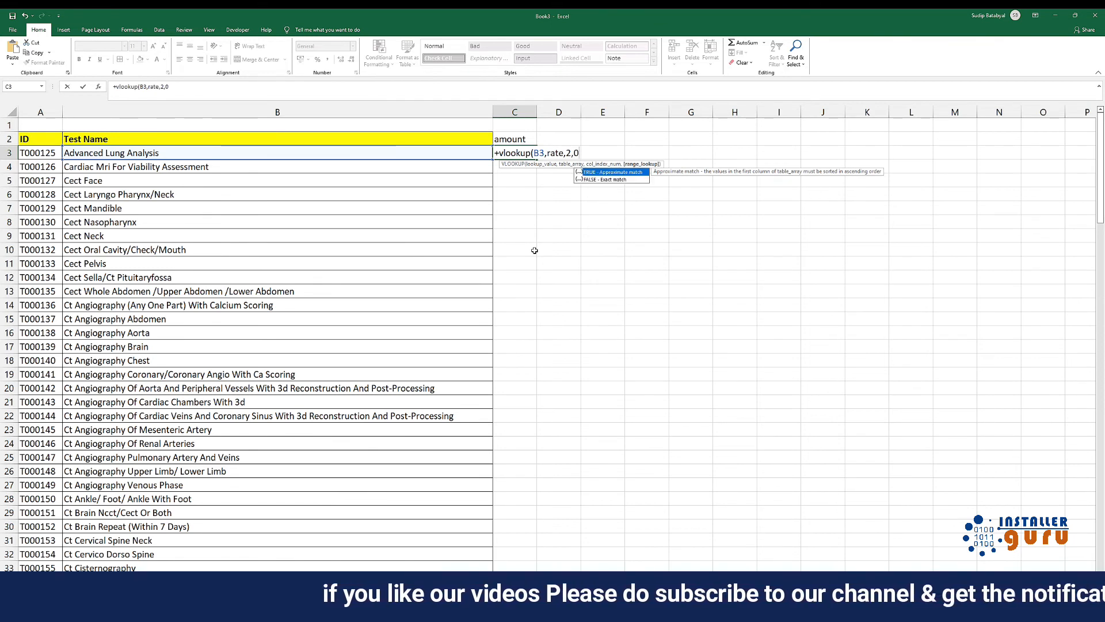
pyautogui.write(')')
pyautogui.press('Return')
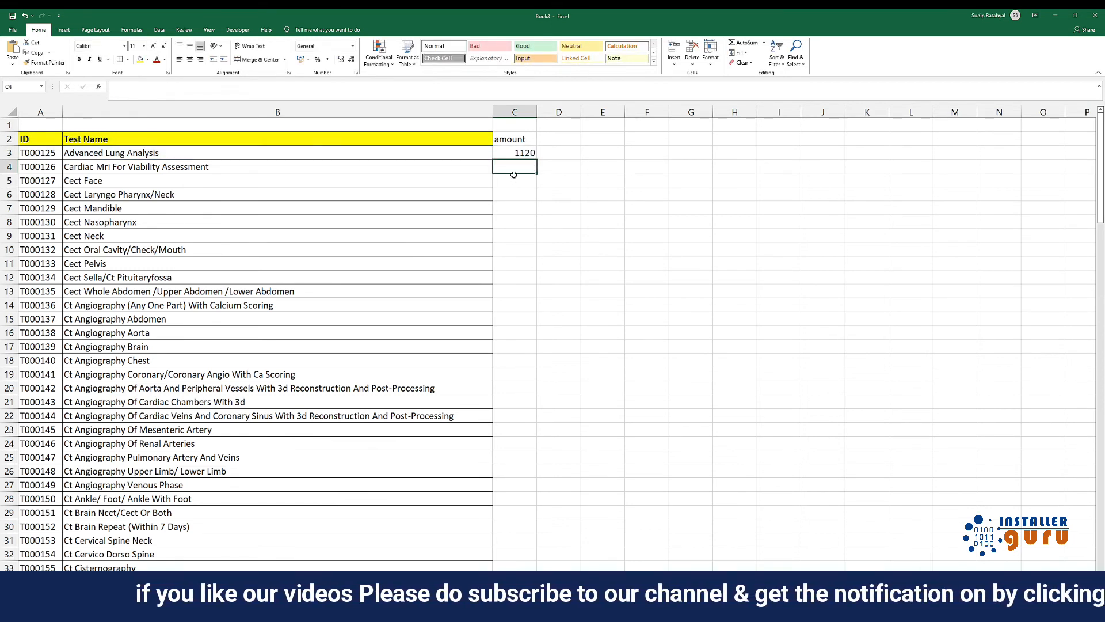
# Fill the VLOOKUP formula from C3 down the amount column for all tests
pyautogui.click(524, 153)
pyautogui.doubleClick(537, 158)
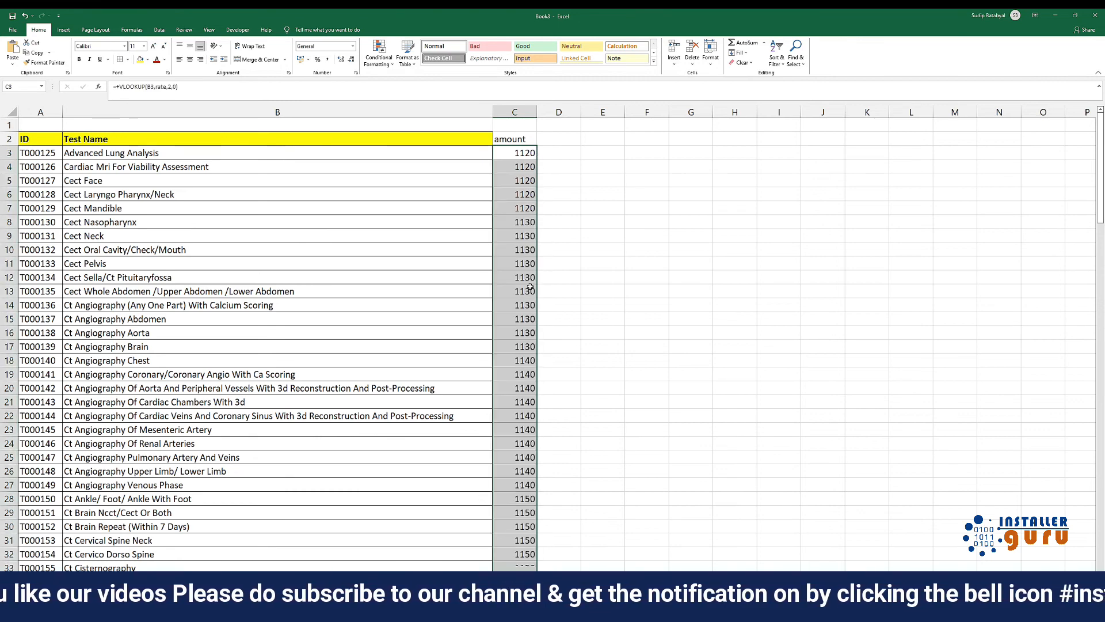
pyautogui.click(514, 250)
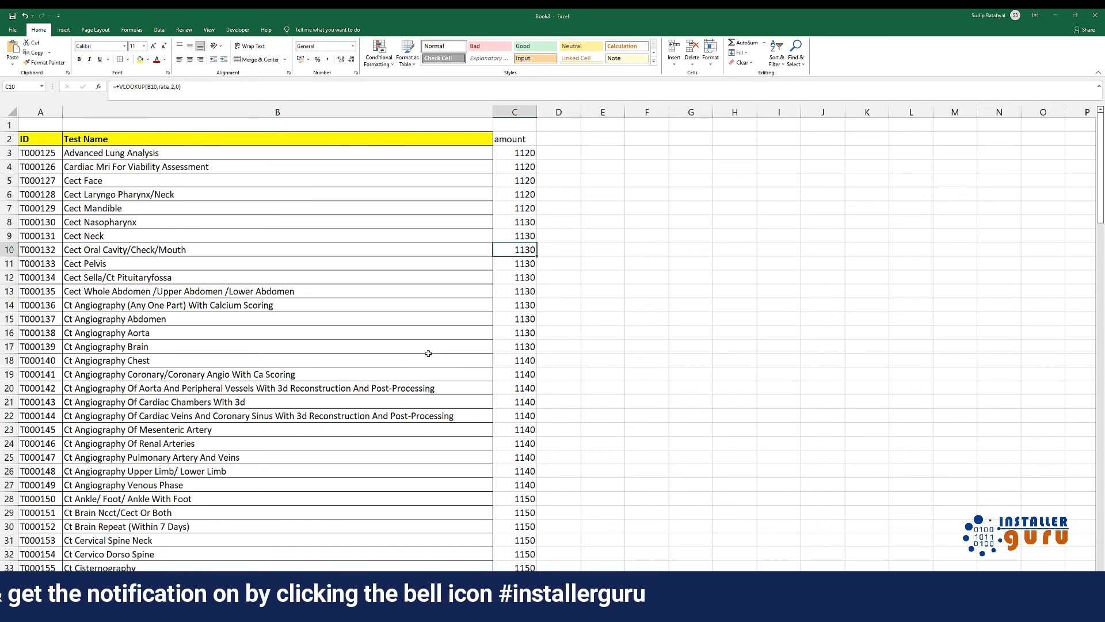
# Review the lookup formula in C5 and compare the amounts with the source table on Sheet2
pyautogui.click(506, 180)
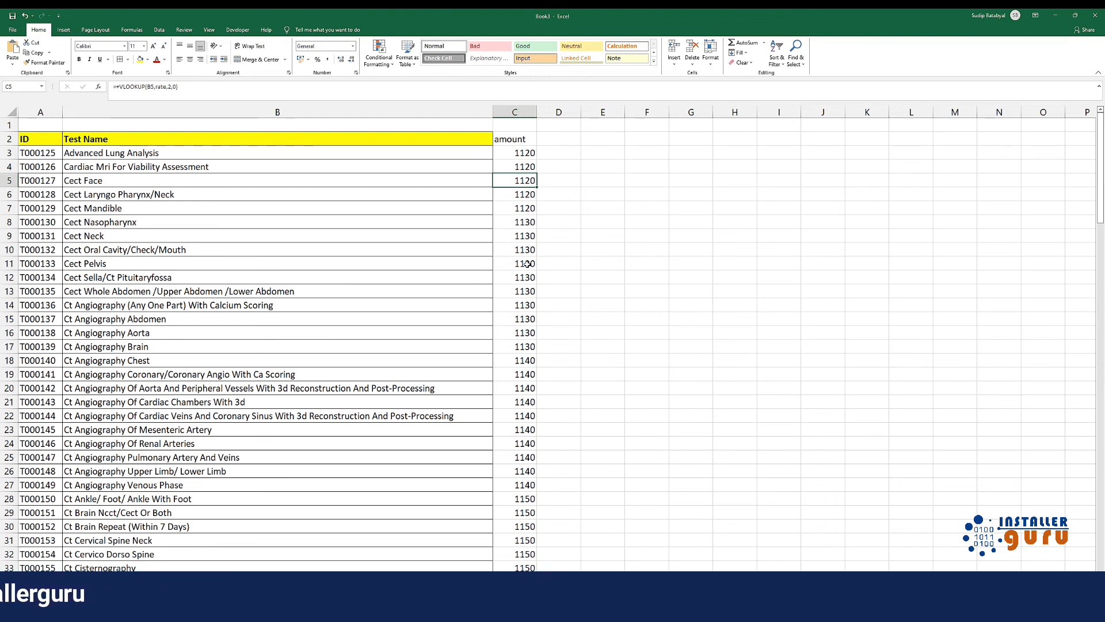
pyautogui.click(86, 599)
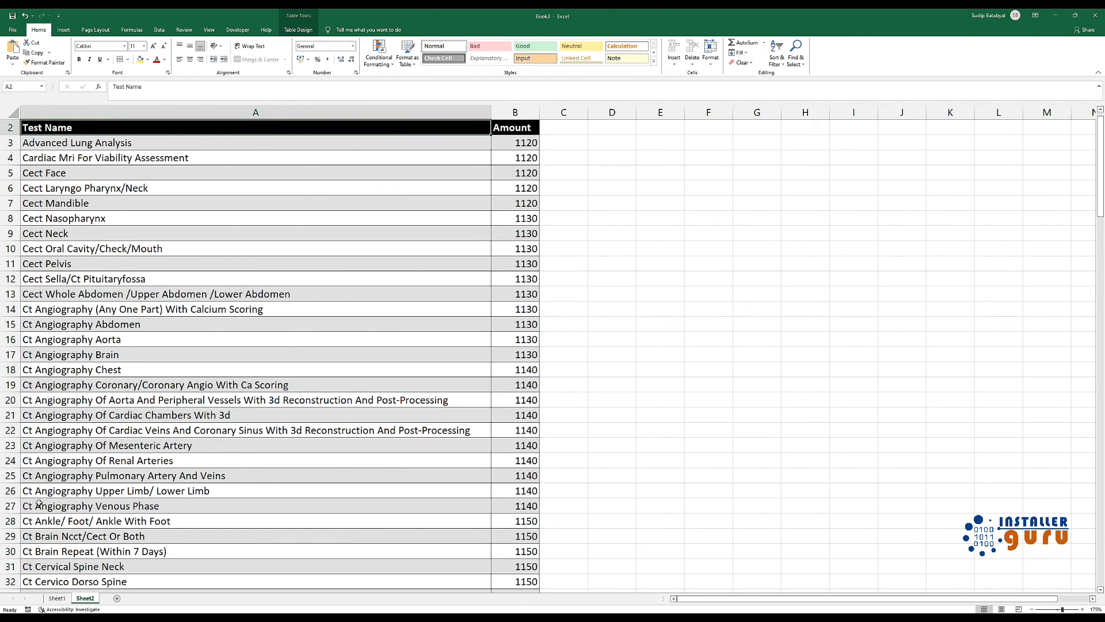
pyautogui.click(57, 599)
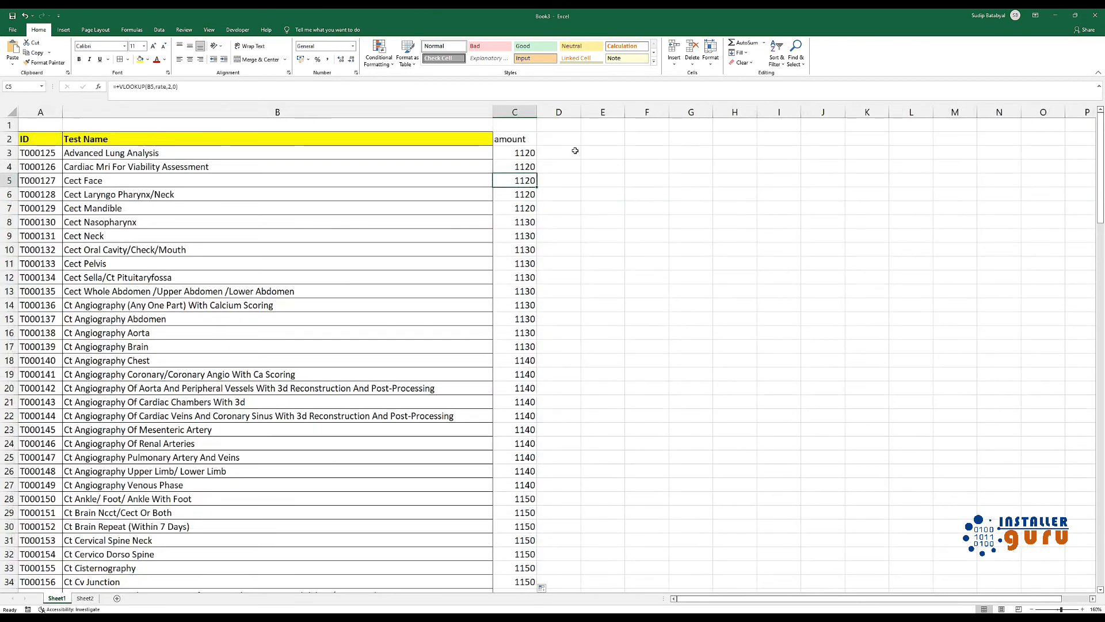